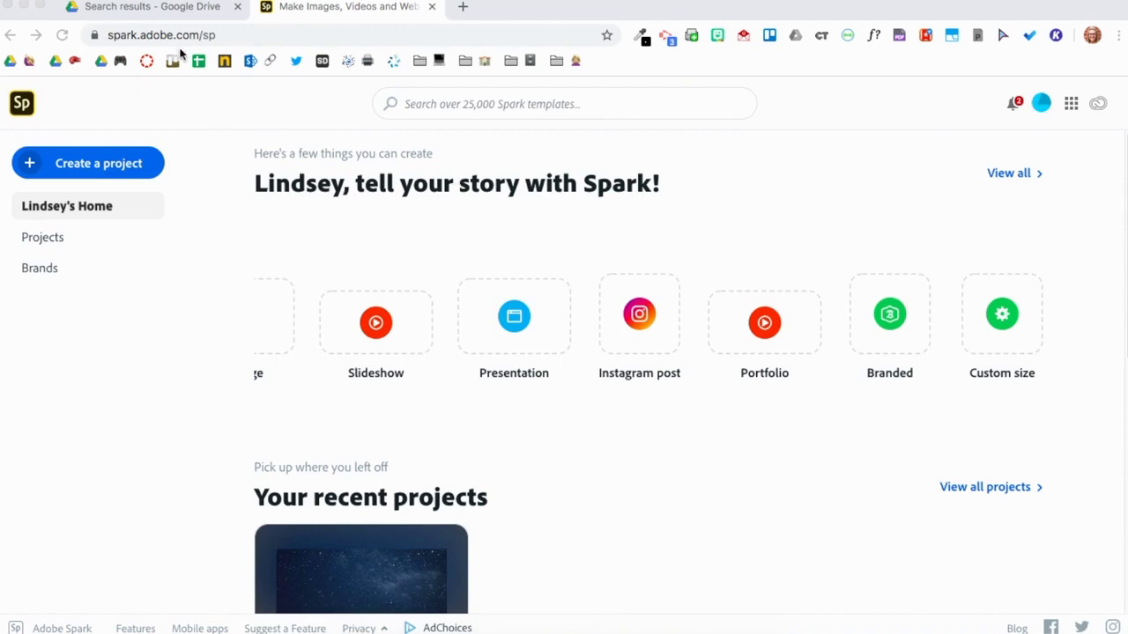
Switch to the Google Drive tab showing the Canvas Design Cheat Sheet PDF
{"action": "left_click", "coordinate": [152, 7]}
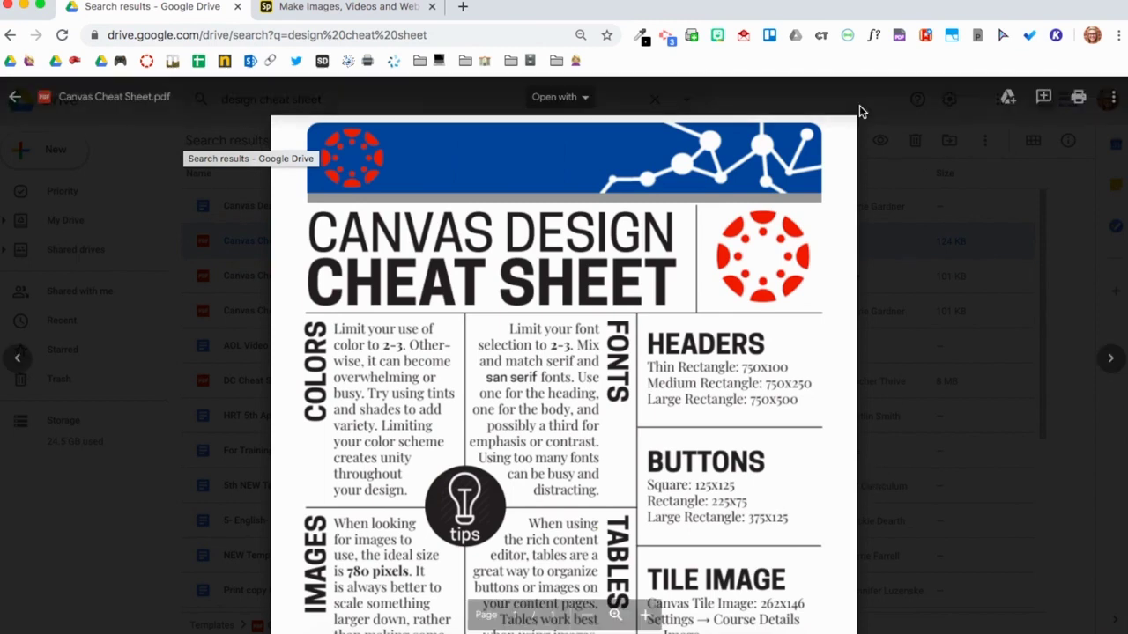
{"action": "mouse_move", "coordinate": [564, 370]}
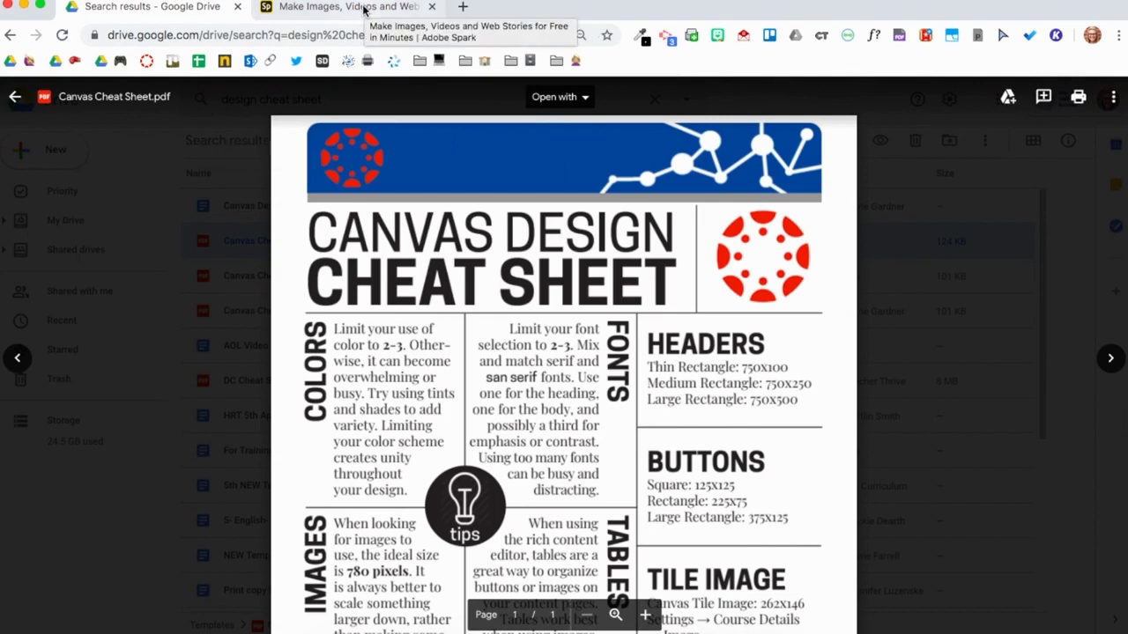
From the Adobe Spark home page, create a custom-size post of 125 × 125 px
{"action": "left_click", "coordinate": [362, 8]}
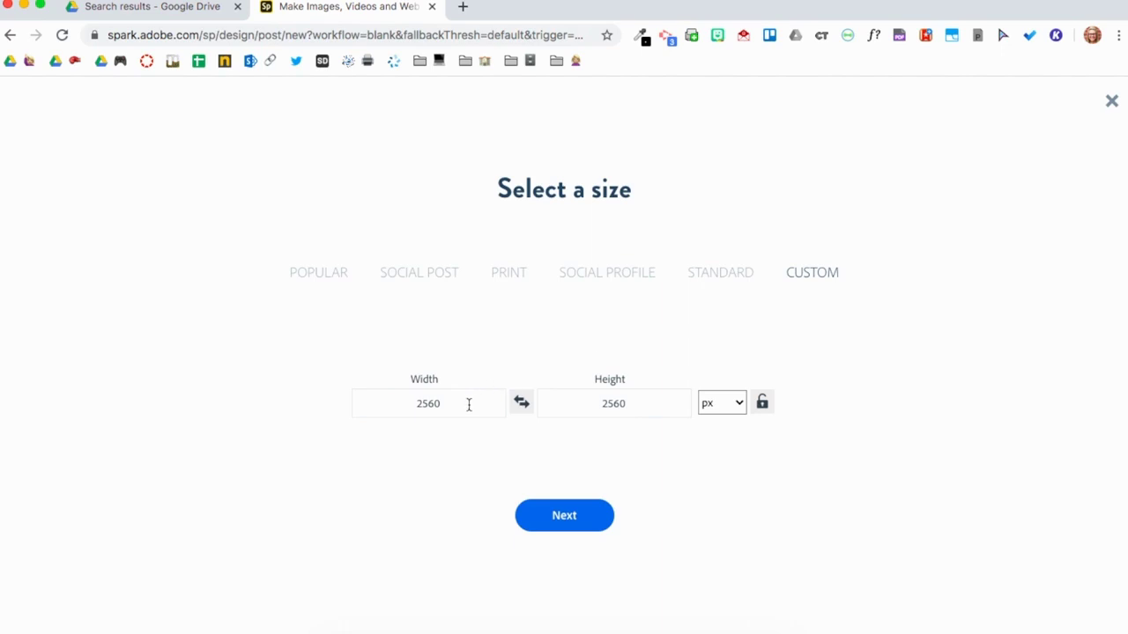
{"action": "double_click", "coordinate": [378, 403]}
{"action": "type", "text": "12"}
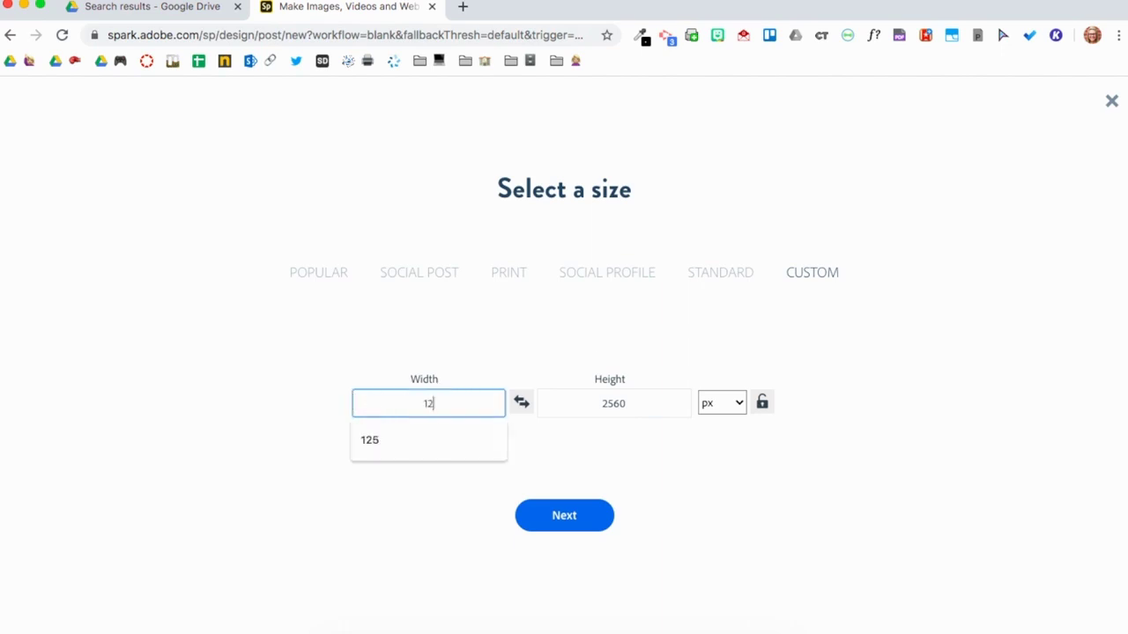
{"action": "type", "text": "5"}
{"action": "left_click_drag", "start_coordinate": [642, 403], "coordinate": [561, 405]}
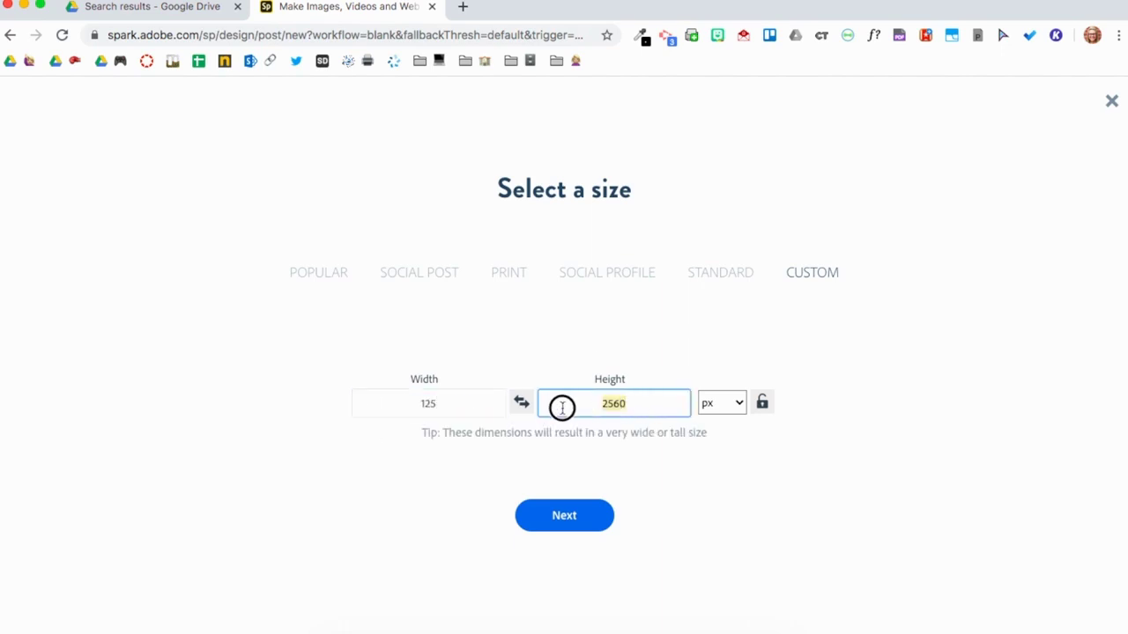
{"action": "type", "text": "125"}
{"action": "left_click", "coordinate": [592, 522]}
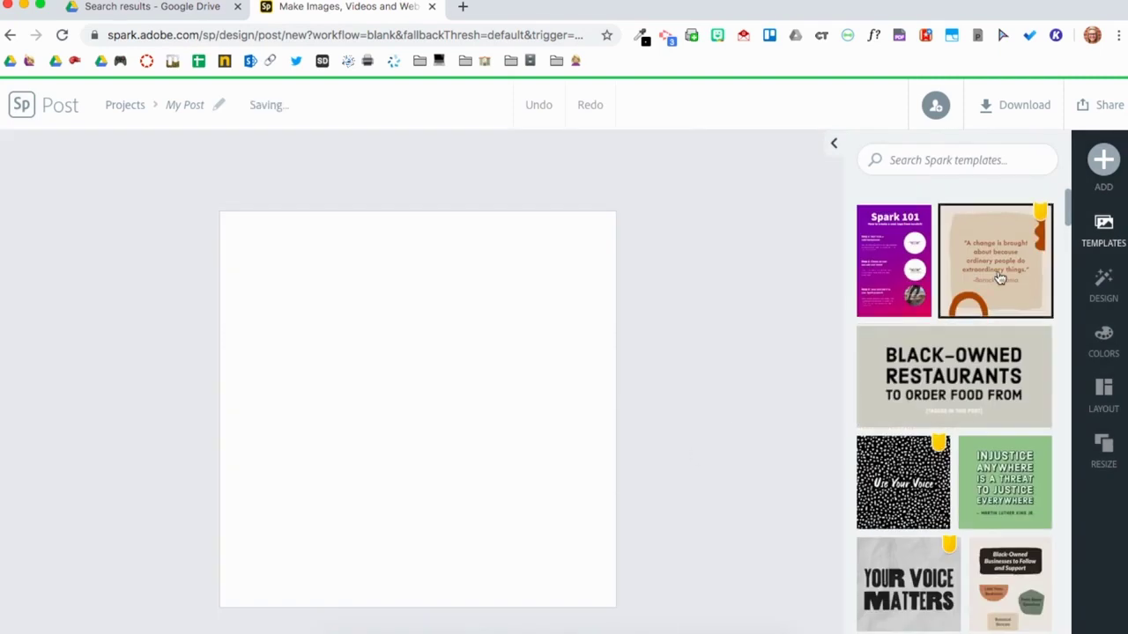
Browse the templates, then search them for 'stars'
{"action": "scroll", "coordinate": [999, 279], "scroll_direction": "down", "scroll_amount": 1}
{"action": "scroll", "coordinate": [999, 279], "scroll_direction": "down", "scroll_amount": 3}
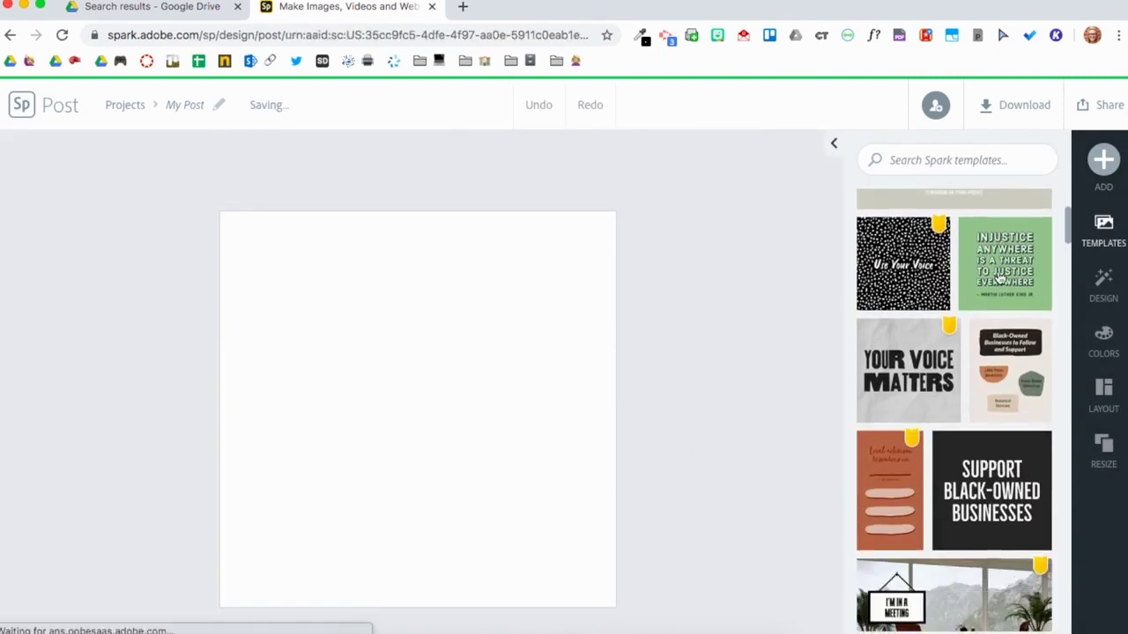
{"action": "scroll", "coordinate": [999, 279], "scroll_direction": "down", "scroll_amount": 2}
{"action": "scroll", "coordinate": [999, 279], "scroll_direction": "down", "scroll_amount": 3}
{"action": "scroll", "coordinate": [999, 279], "scroll_direction": "down", "scroll_amount": 1}
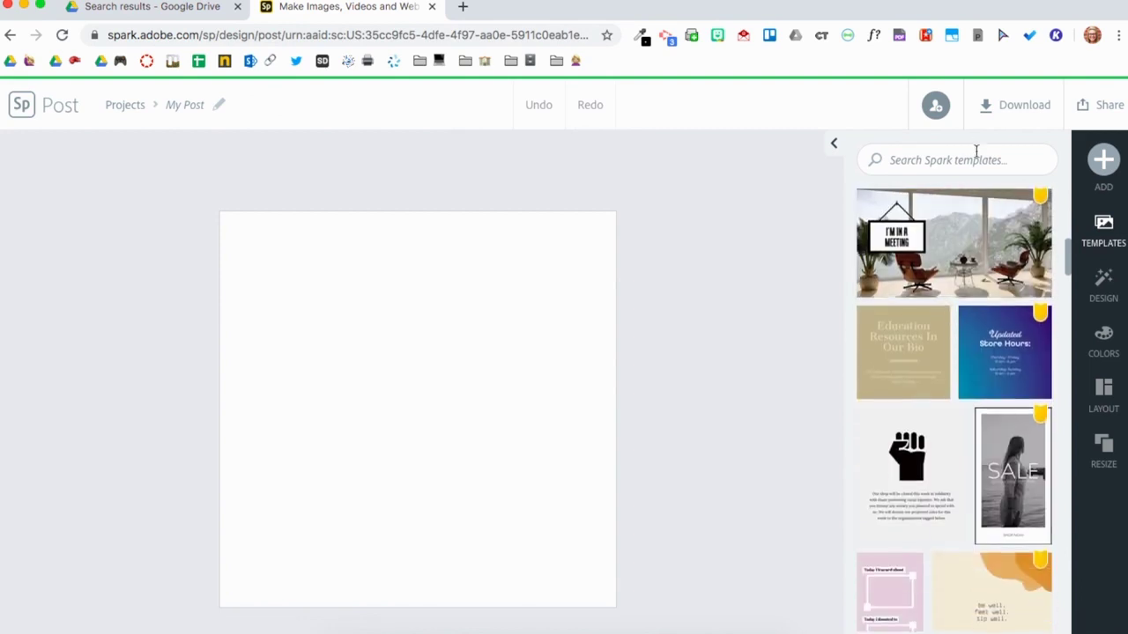
{"action": "scroll", "coordinate": [972, 356], "scroll_direction": "up", "scroll_amount": 4}
{"action": "scroll", "coordinate": [972, 357], "scroll_direction": "up", "scroll_amount": 3}
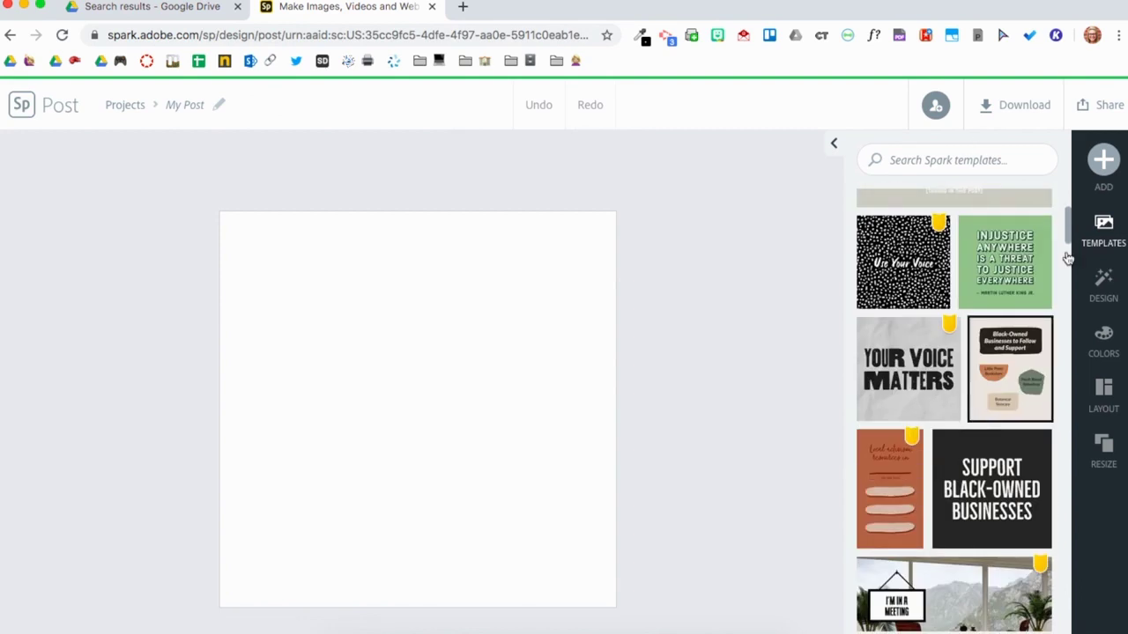
{"action": "left_click", "coordinate": [995, 152]}
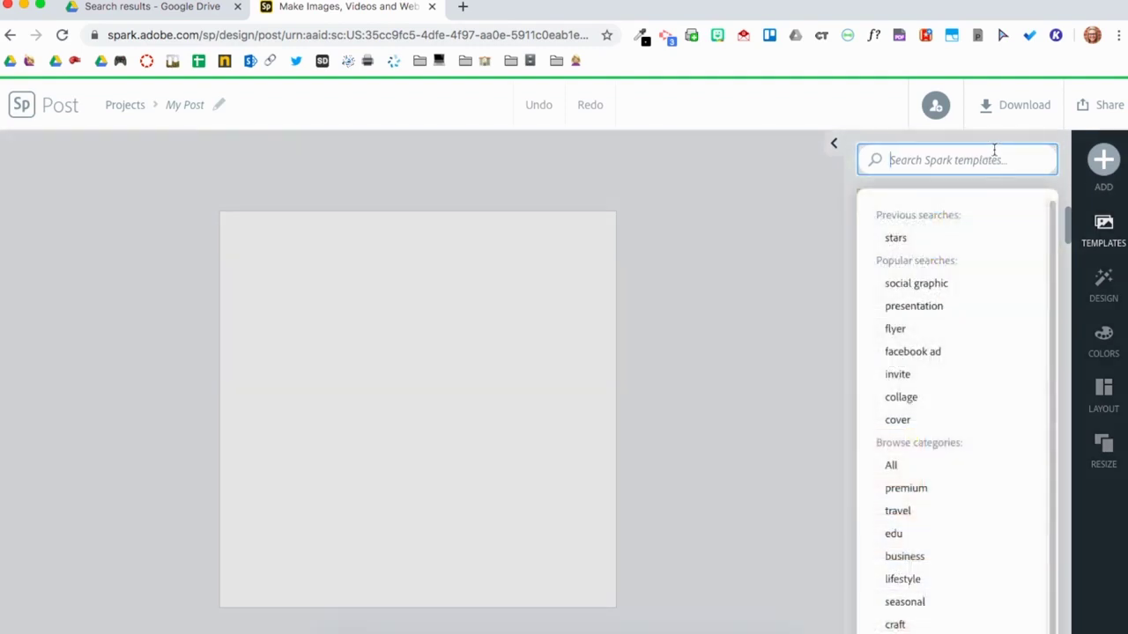
{"action": "left_click", "coordinate": [900, 238]}
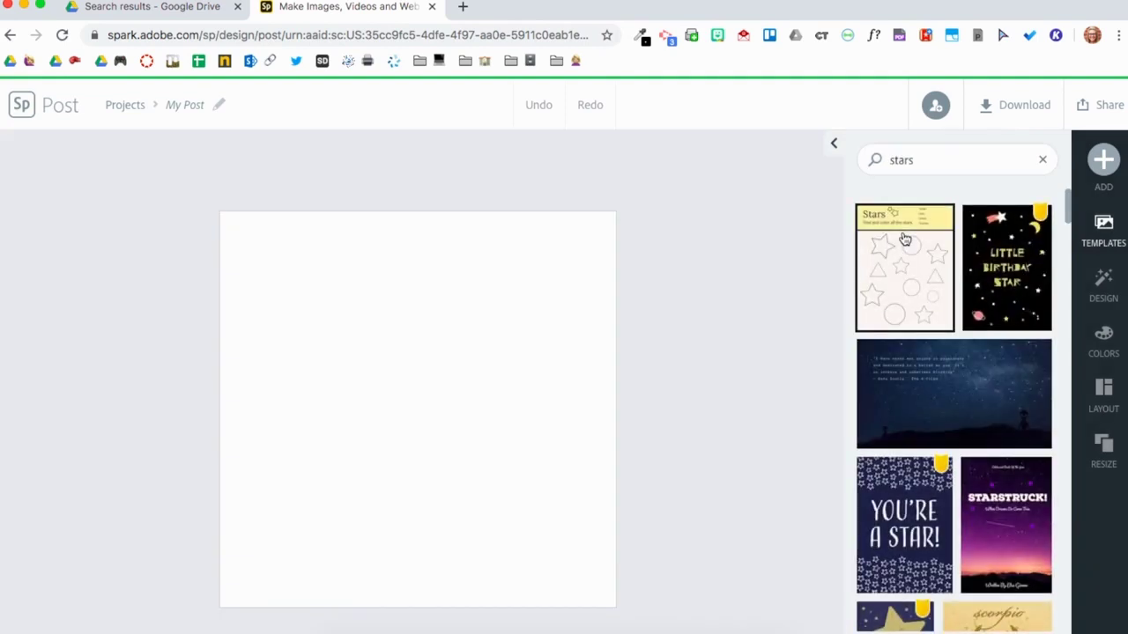
Apply the blue 'You're my moon and stars' template to the post
{"action": "scroll", "coordinate": [952, 244], "scroll_direction": "down", "scroll_amount": 3}
{"action": "scroll", "coordinate": [953, 244], "scroll_direction": "down", "scroll_amount": 1}
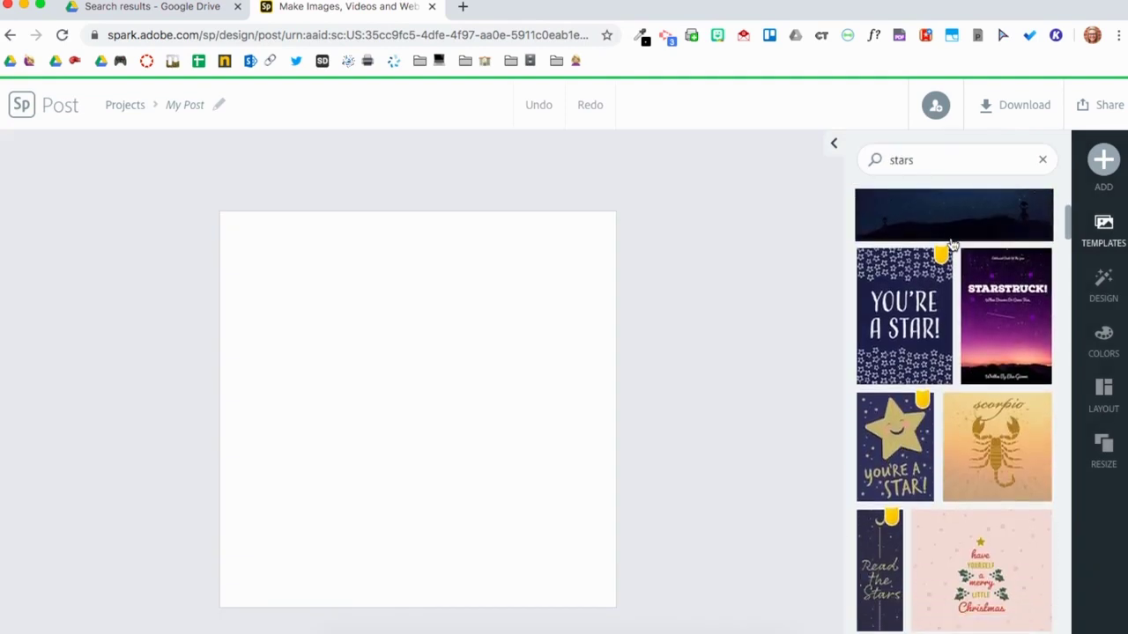
{"action": "scroll", "coordinate": [952, 244], "scroll_direction": "down", "scroll_amount": 2}
{"action": "scroll", "coordinate": [953, 244], "scroll_direction": "down", "scroll_amount": 3}
{"action": "scroll", "coordinate": [953, 244], "scroll_direction": "down", "scroll_amount": 3}
{"action": "scroll", "coordinate": [952, 244], "scroll_direction": "down", "scroll_amount": 1}
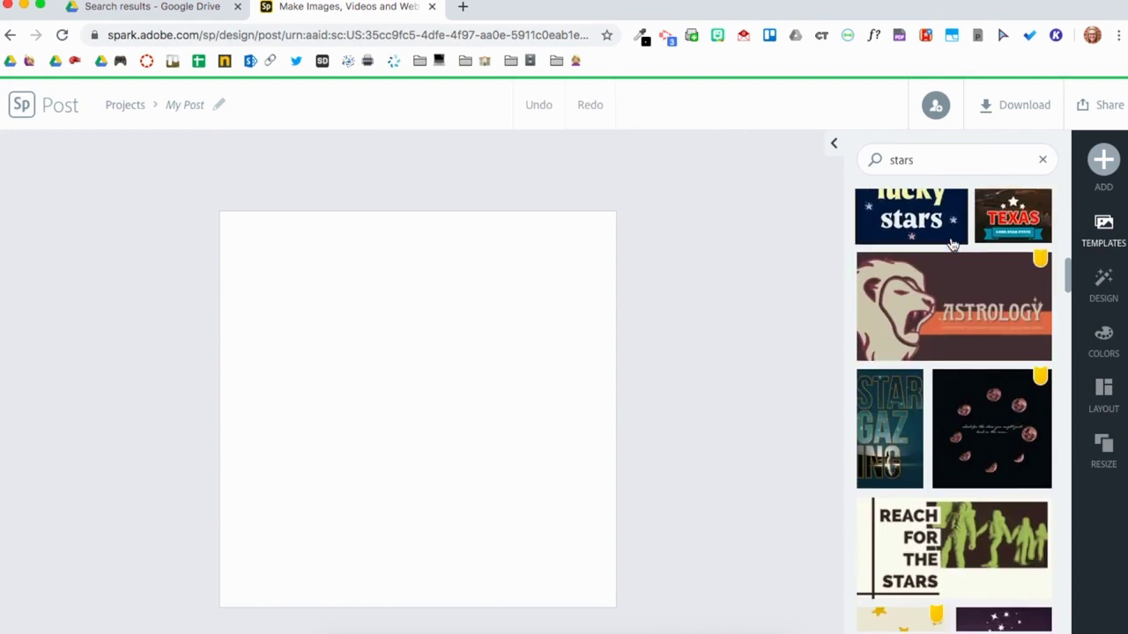
{"action": "scroll", "coordinate": [952, 244], "scroll_direction": "down", "scroll_amount": 2}
{"action": "scroll", "coordinate": [953, 244], "scroll_direction": "down", "scroll_amount": 2}
{"action": "scroll", "coordinate": [952, 244], "scroll_direction": "down", "scroll_amount": 1}
{"action": "scroll", "coordinate": [952, 245], "scroll_direction": "down", "scroll_amount": 2}
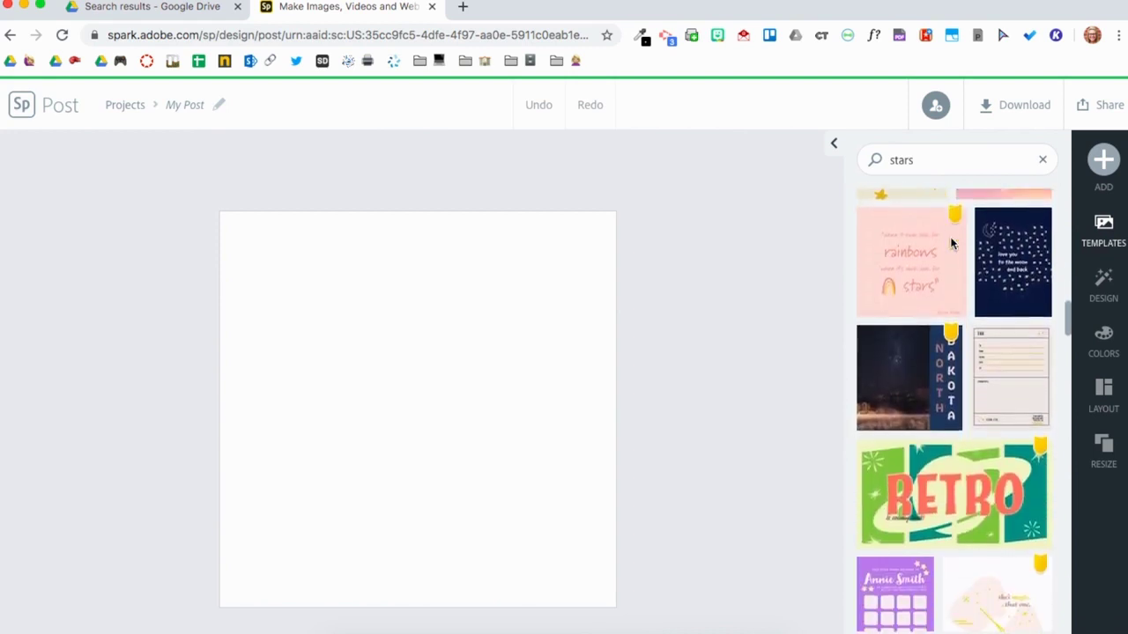
{"action": "scroll", "coordinate": [953, 244], "scroll_direction": "down", "scroll_amount": 1}
{"action": "scroll", "coordinate": [952, 244], "scroll_direction": "down", "scroll_amount": 2}
{"action": "scroll", "coordinate": [952, 244], "scroll_direction": "down", "scroll_amount": 2}
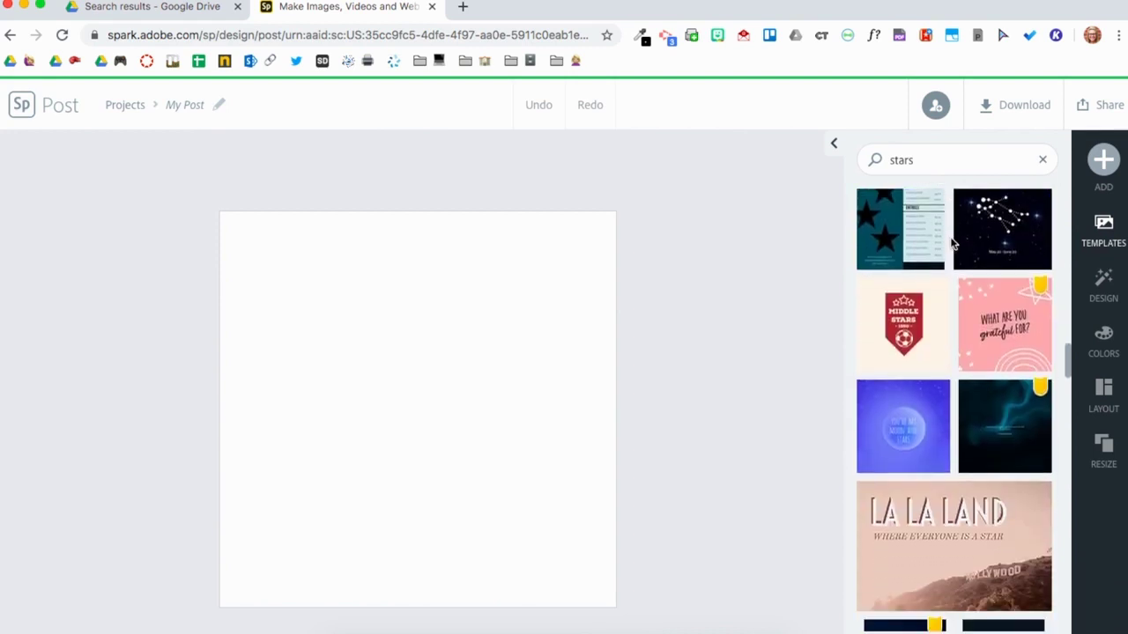
{"action": "scroll", "coordinate": [952, 244], "scroll_direction": "down", "scroll_amount": 1}
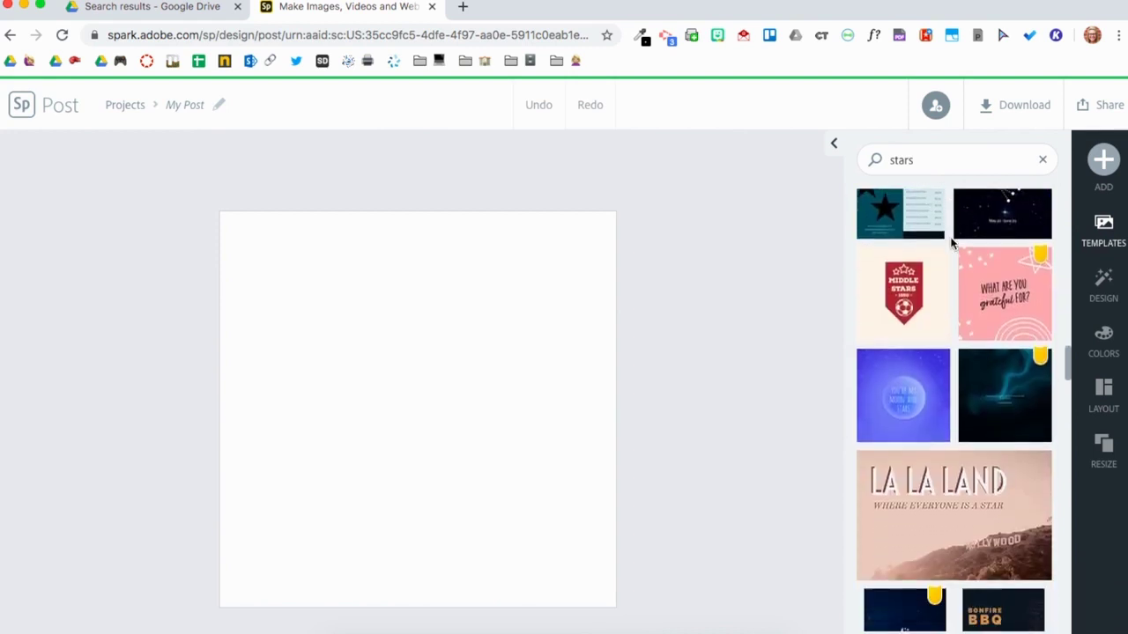
{"action": "left_click", "coordinate": [926, 387]}
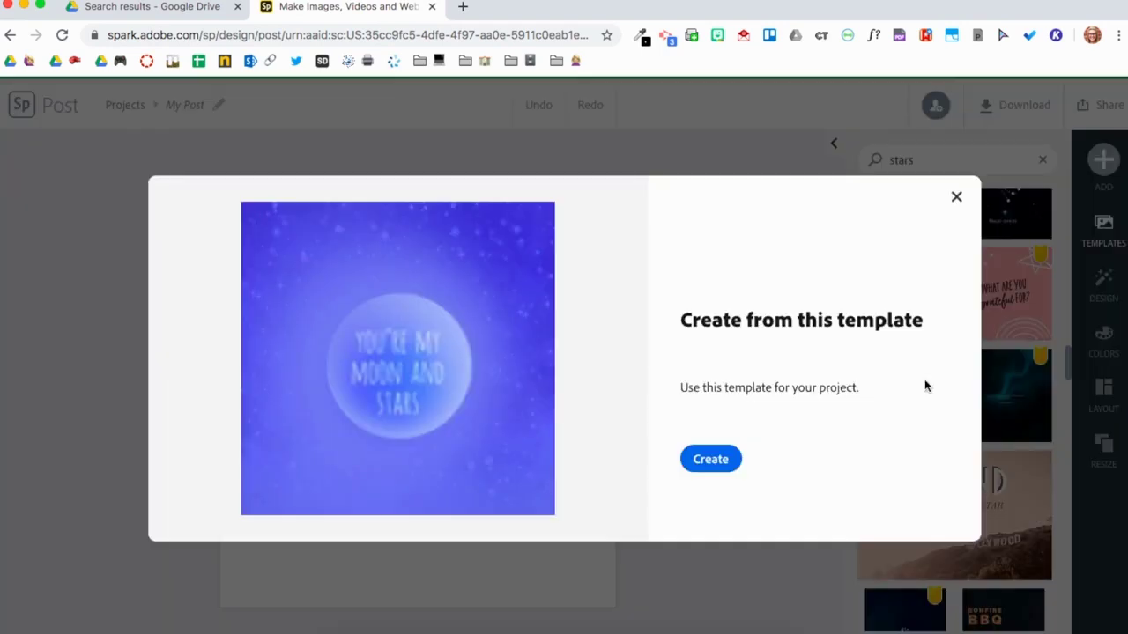
{"action": "left_click", "coordinate": [721, 464]}
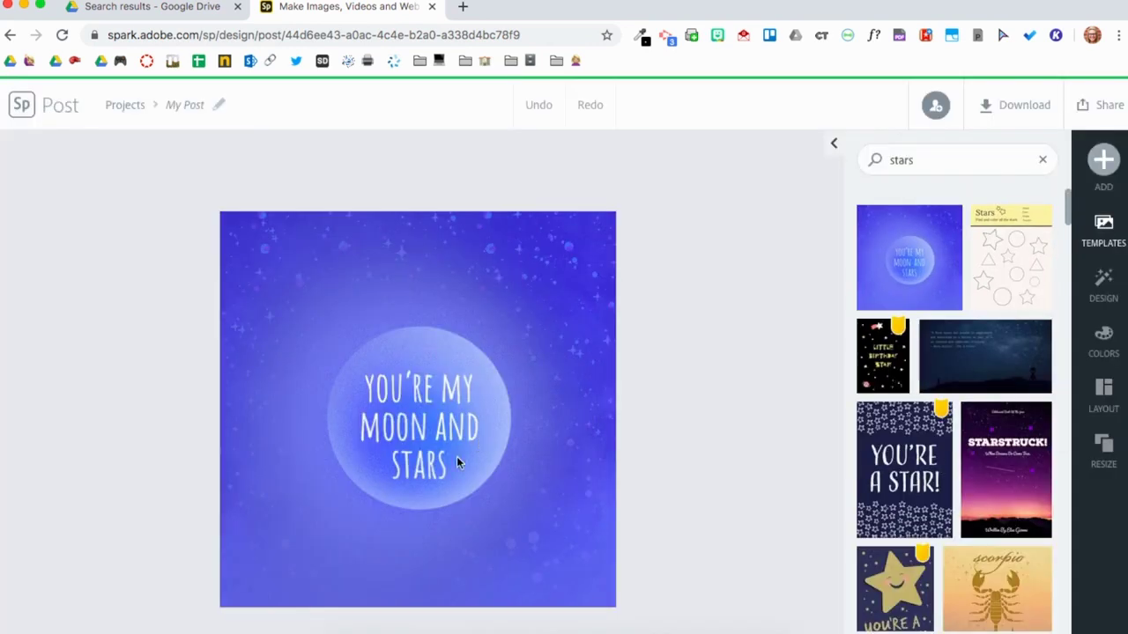
Replace the template phrase 'You're my moon and stars' with 'Links'
{"action": "double_click", "coordinate": [424, 446]}
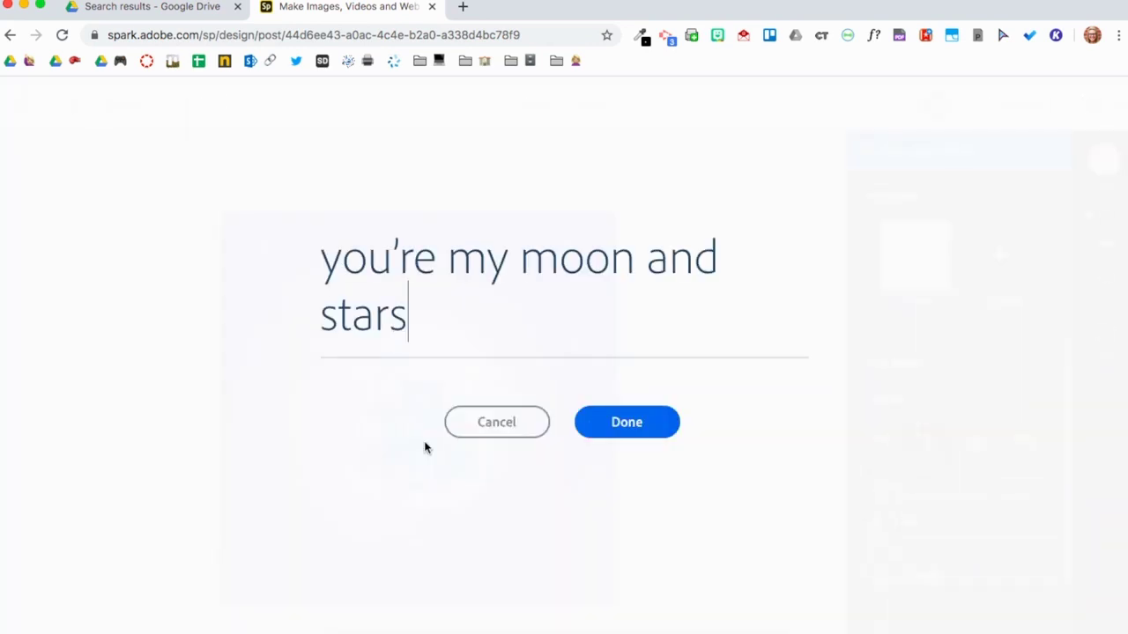
{"action": "double_click", "coordinate": [322, 291]}
{"action": "left_click", "coordinate": [417, 334]}
{"action": "left_click", "coordinate": [304, 265], "text": "shift"}
{"action": "type", "text": "Links"}
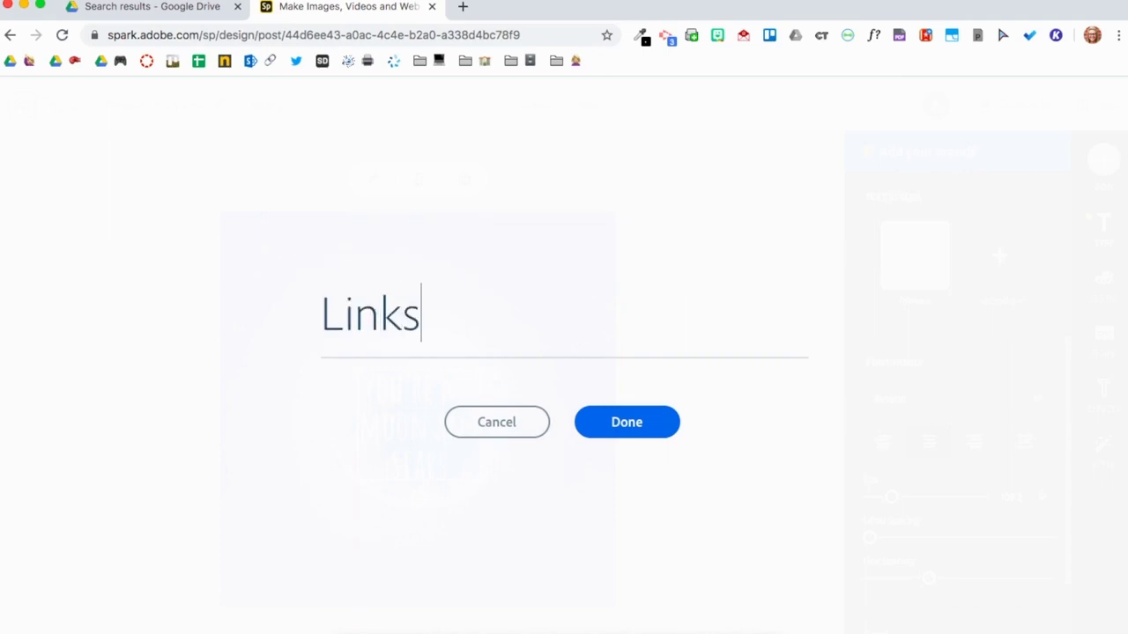
{"action": "left_click", "coordinate": [608, 422]}
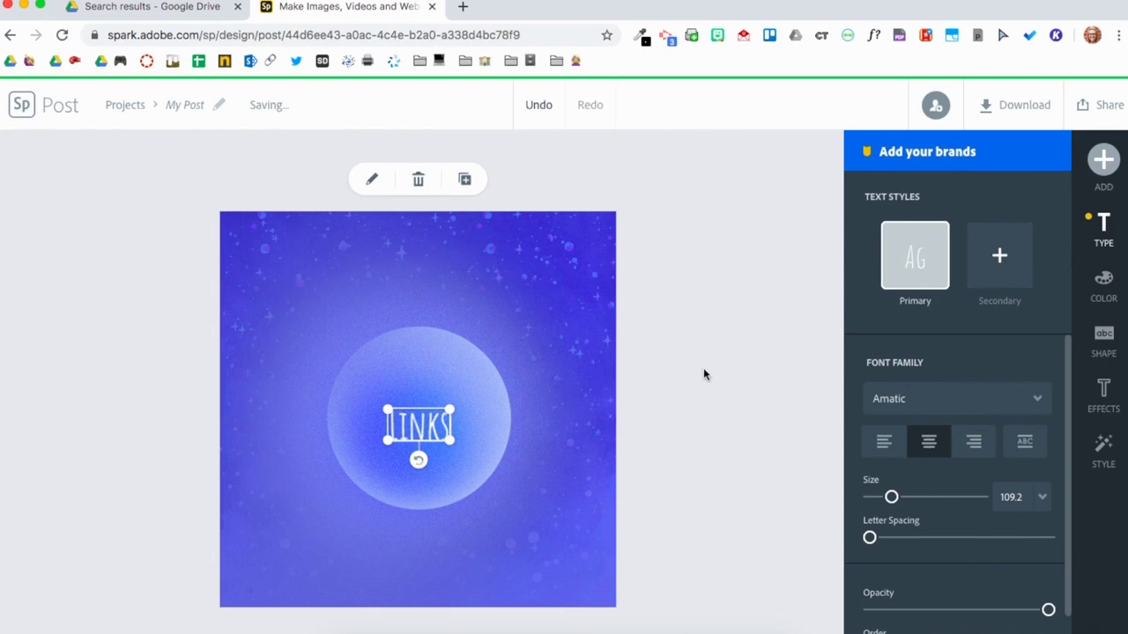
Enlarge the LINKS text, widen its letter spacing, and send it to the back layer
{"action": "mouse_move", "coordinate": [451, 410]}
{"action": "left_mouse_down"}
{"action": "mouse_move", "coordinate": [515, 379]}
{"action": "mouse_move", "coordinate": [433, 422]}
{"action": "left_mouse_up"}
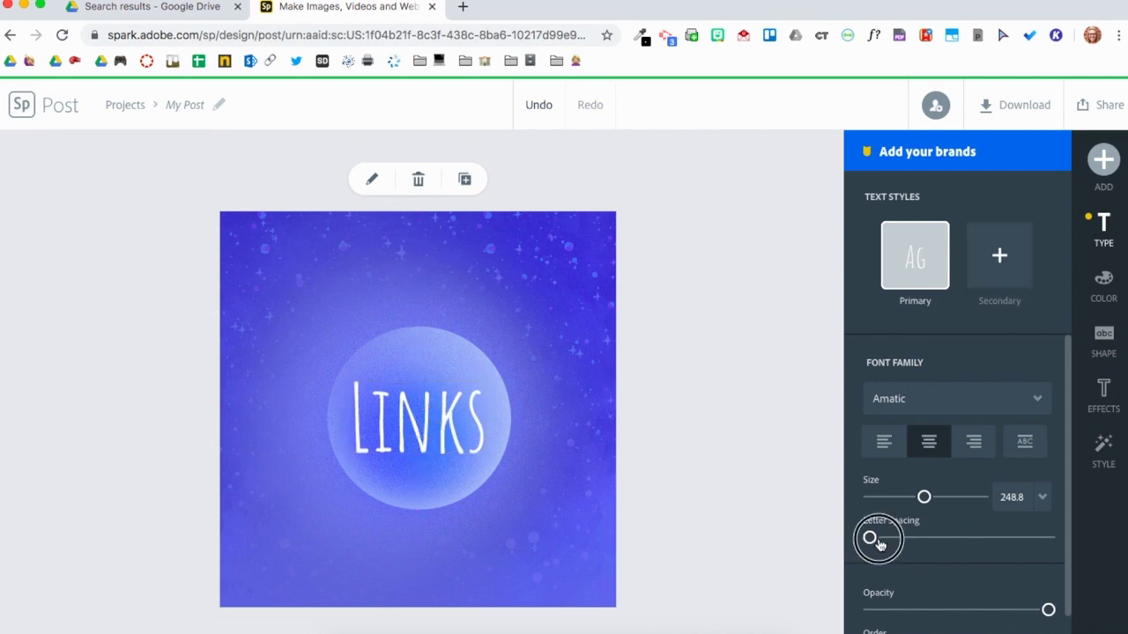
{"action": "mouse_move", "coordinate": [871, 538]}
{"action": "left_mouse_down"}
{"action": "mouse_move", "coordinate": [912, 538]}
{"action": "mouse_move", "coordinate": [872, 539]}
{"action": "left_mouse_up"}
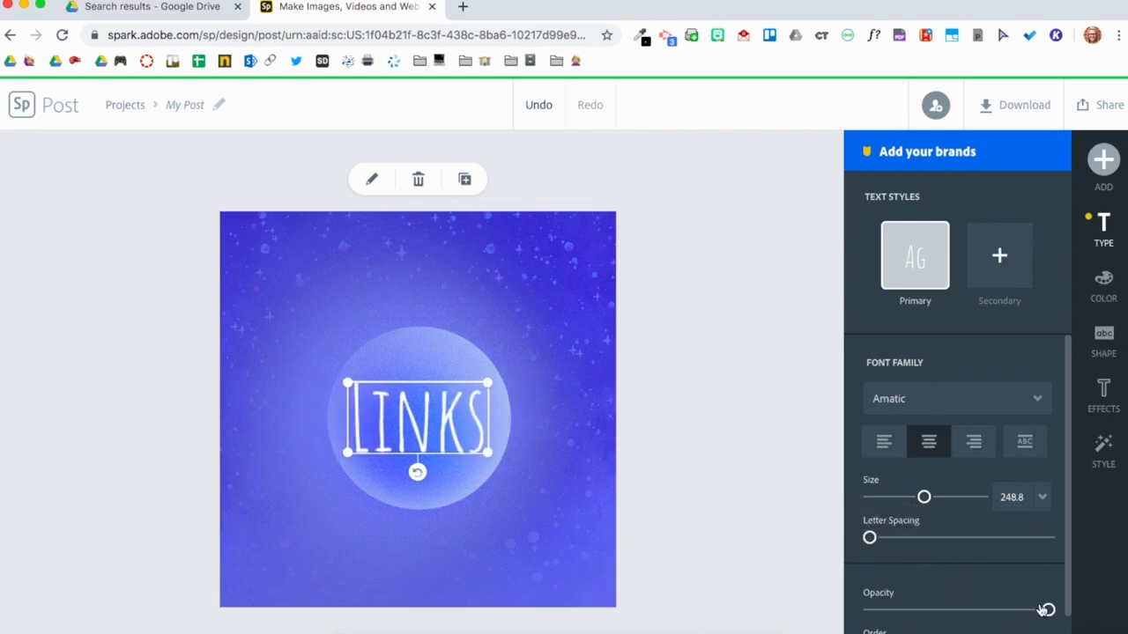
{"action": "scroll", "coordinate": [1045, 606], "scroll_direction": "down", "scroll_amount": 1}
{"action": "mouse_move", "coordinate": [1002, 622]}
{"action": "left_mouse_down"}
{"action": "mouse_move", "coordinate": [871, 623]}
{"action": "mouse_move", "coordinate": [1014, 610]}
{"action": "left_mouse_up"}
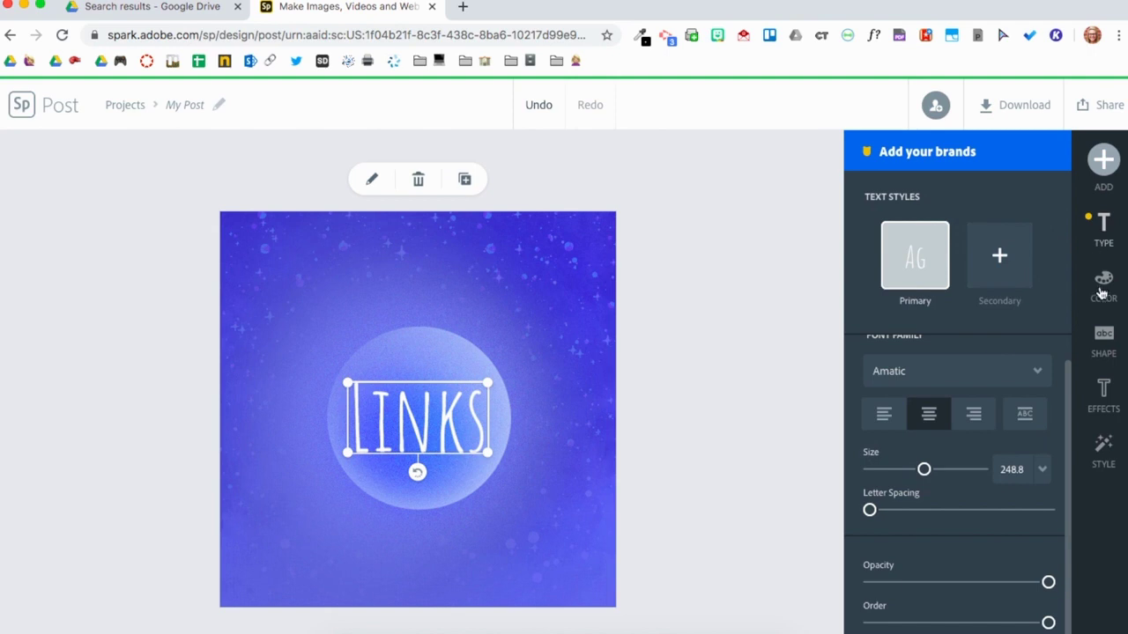
Colour the LINKS text dark navy, trying teal and undoing it
{"action": "left_click", "coordinate": [1102, 286]}
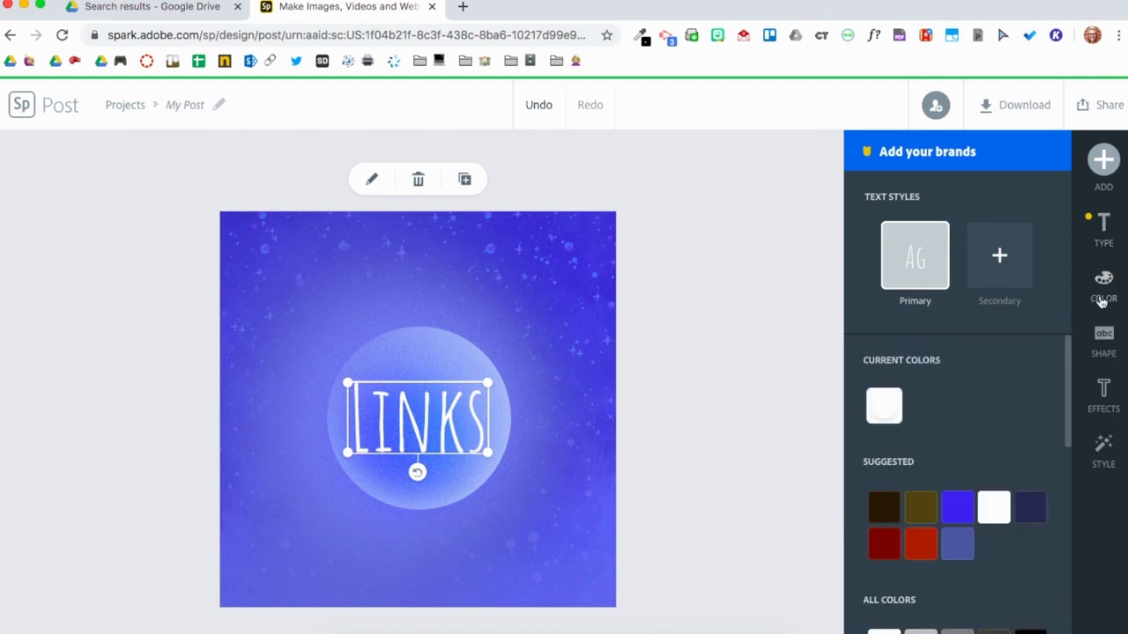
{"action": "right_click", "coordinate": [1027, 515]}
{"action": "left_click", "coordinate": [1033, 511]}
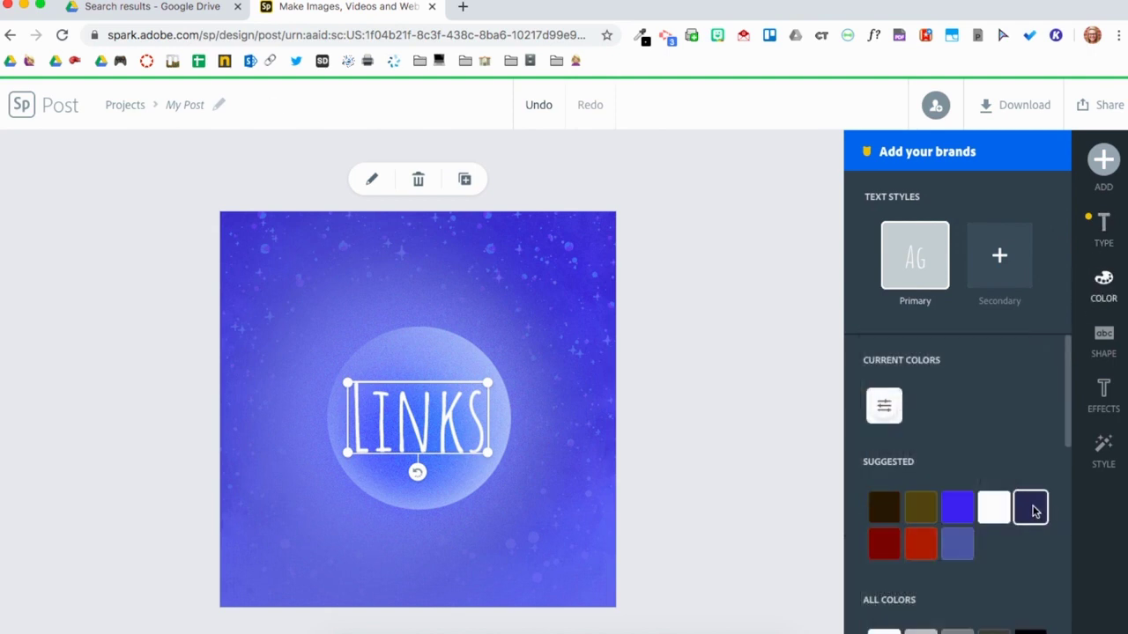
{"action": "left_click", "coordinate": [1032, 512]}
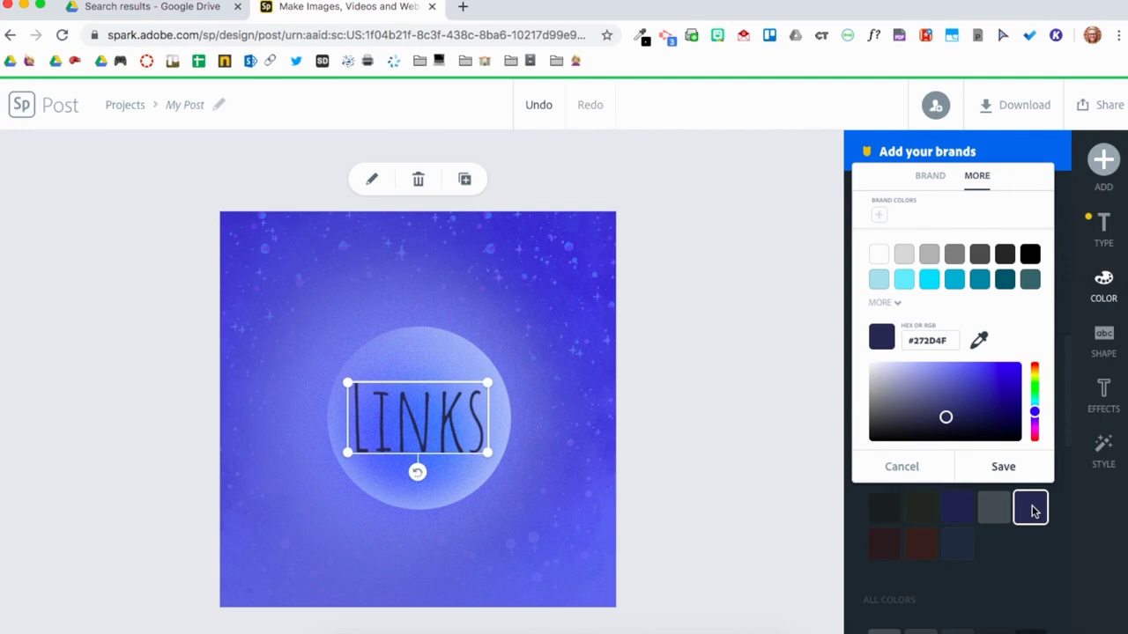
{"action": "left_click", "coordinate": [955, 286]}
{"action": "key", "text": "super+z"}
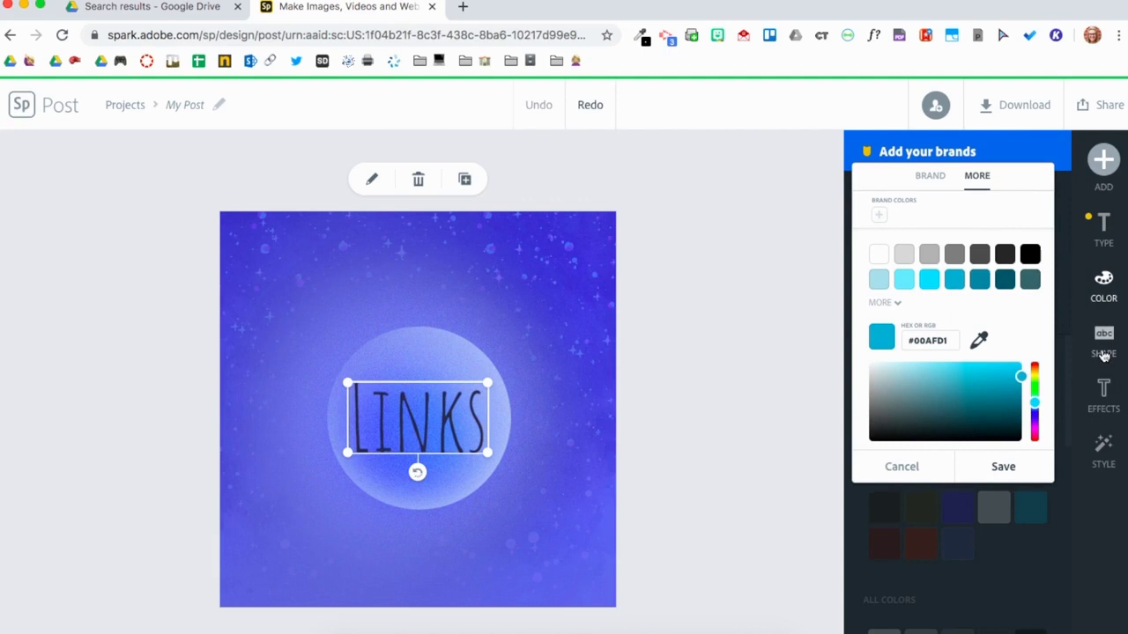
Put a white circle with a dotted outline behind the Links text
{"action": "left_click", "coordinate": [1103, 355]}
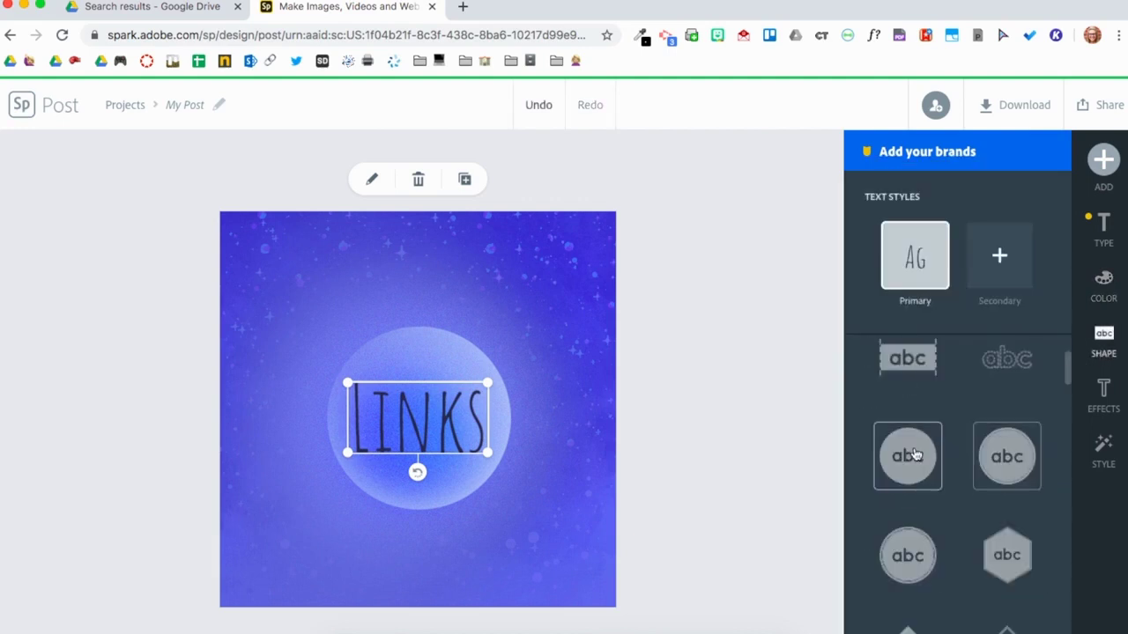
{"action": "left_click", "coordinate": [915, 453]}
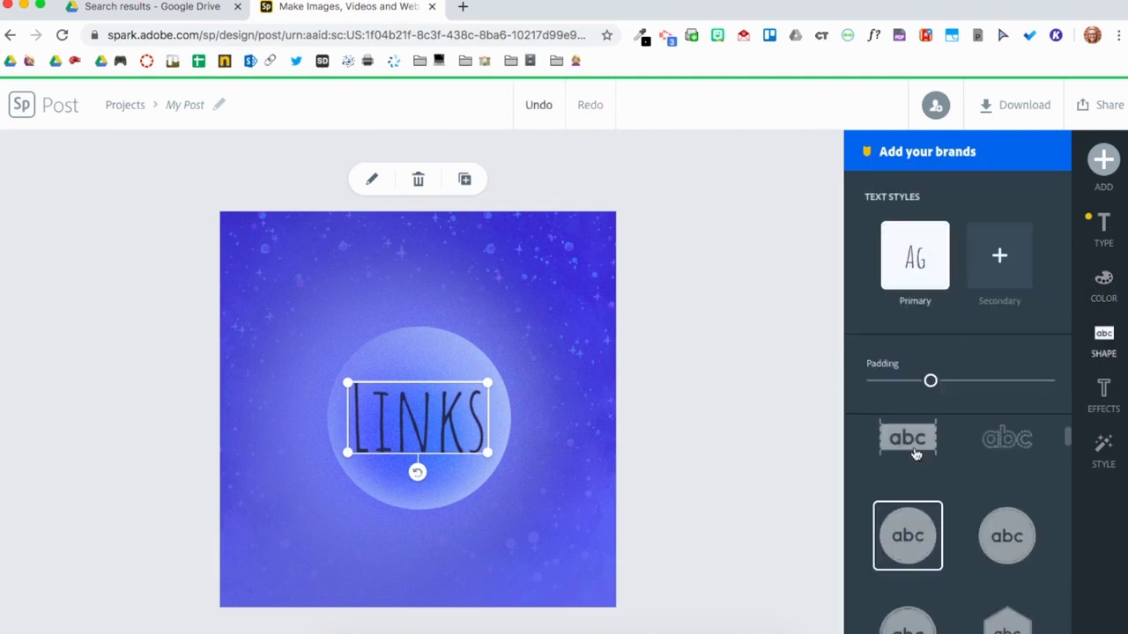
{"action": "left_click", "coordinate": [995, 534]}
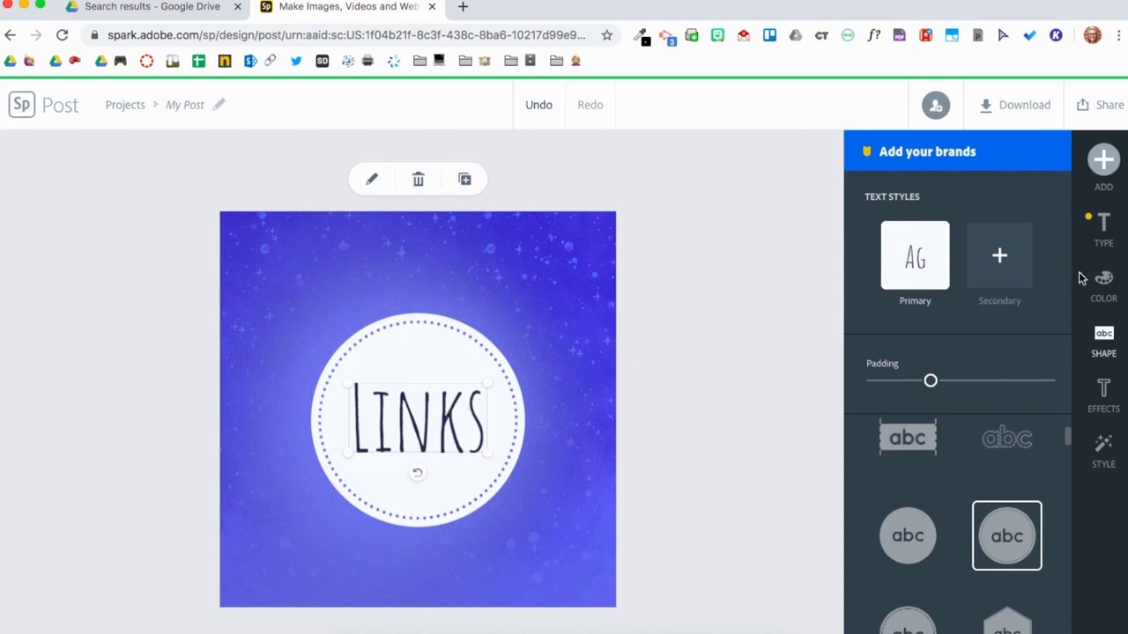
Set the Links text font to Germania One Regular
{"action": "left_click", "coordinate": [1108, 224]}
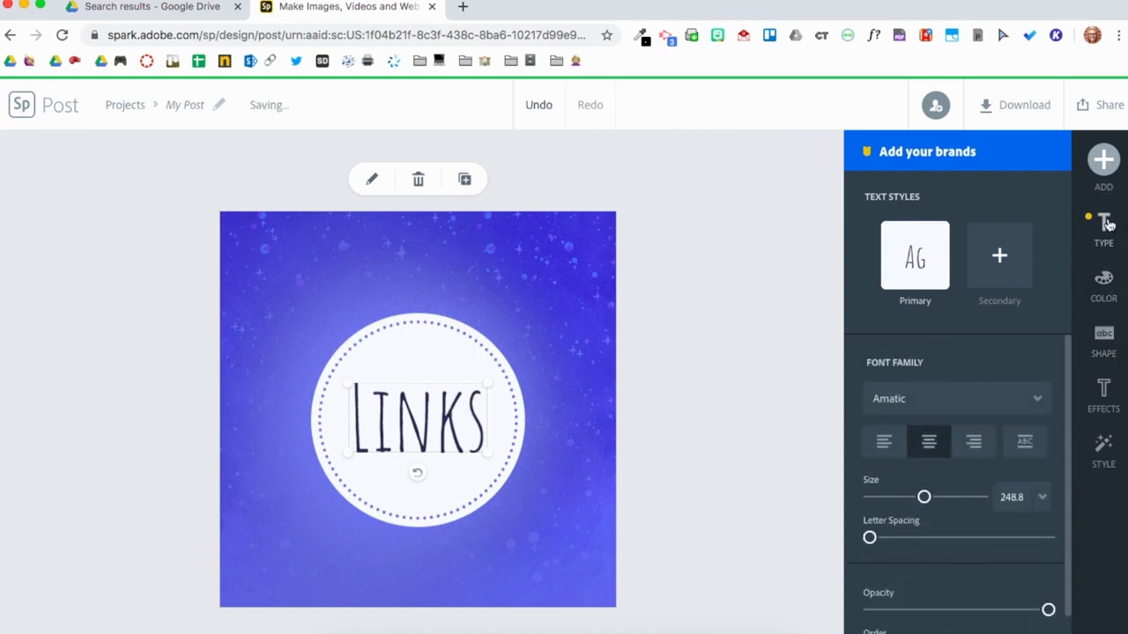
{"action": "left_click", "coordinate": [1036, 403]}
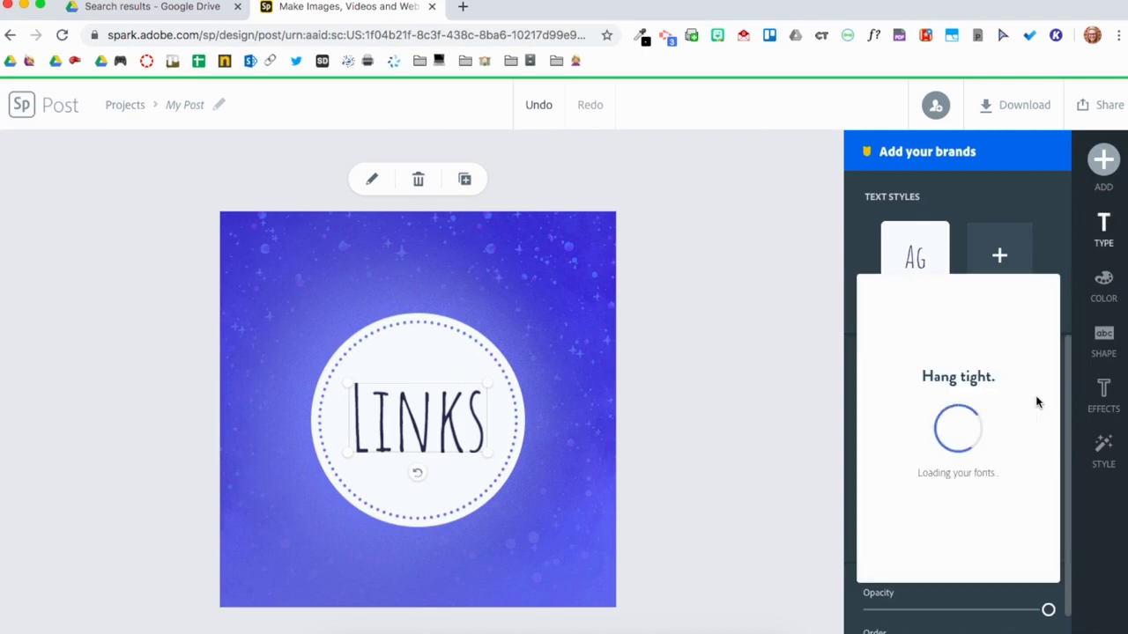
{"action": "scroll", "coordinate": [954, 509], "scroll_direction": "down", "scroll_amount": 3}
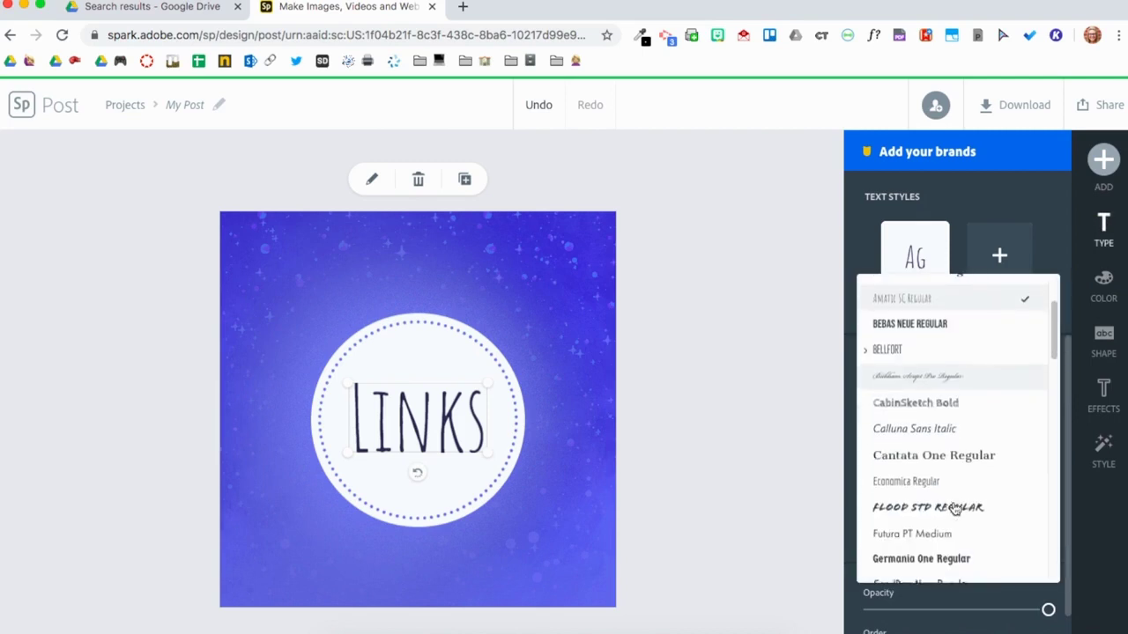
{"action": "left_click", "coordinate": [947, 546]}
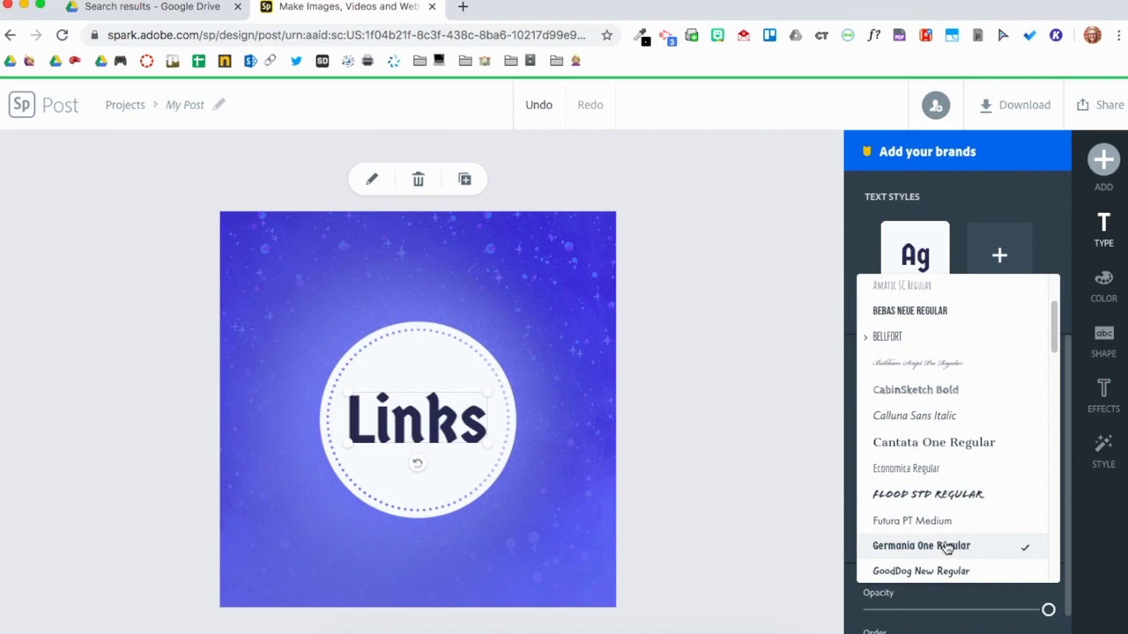
Download the design as a PNG
{"action": "left_click", "coordinate": [720, 329]}
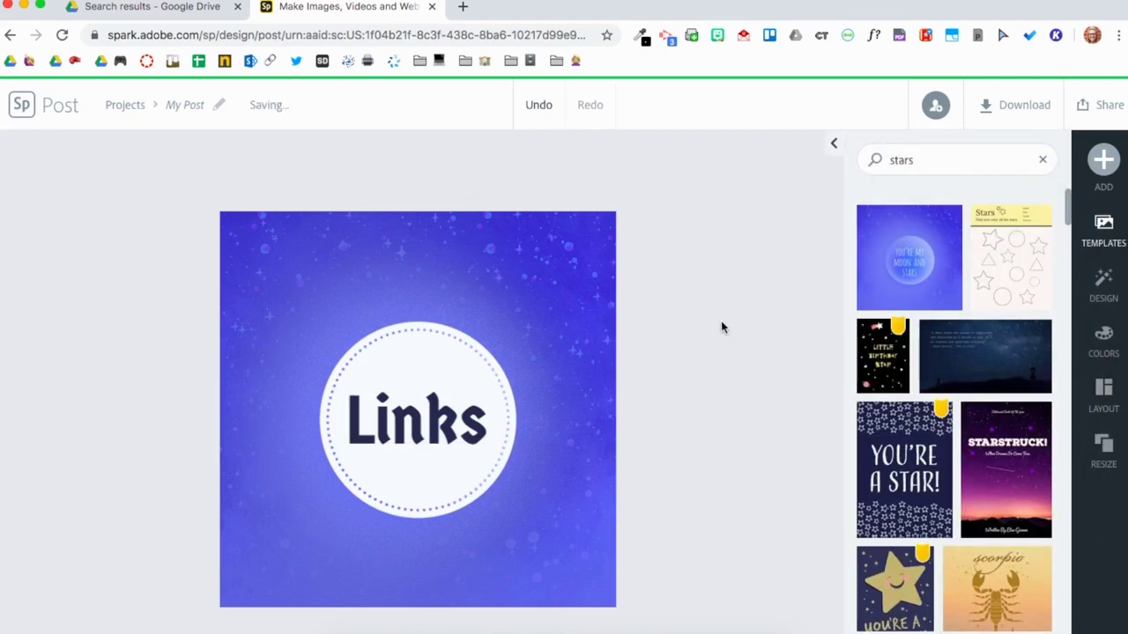
{"action": "left_click", "coordinate": [1004, 116]}
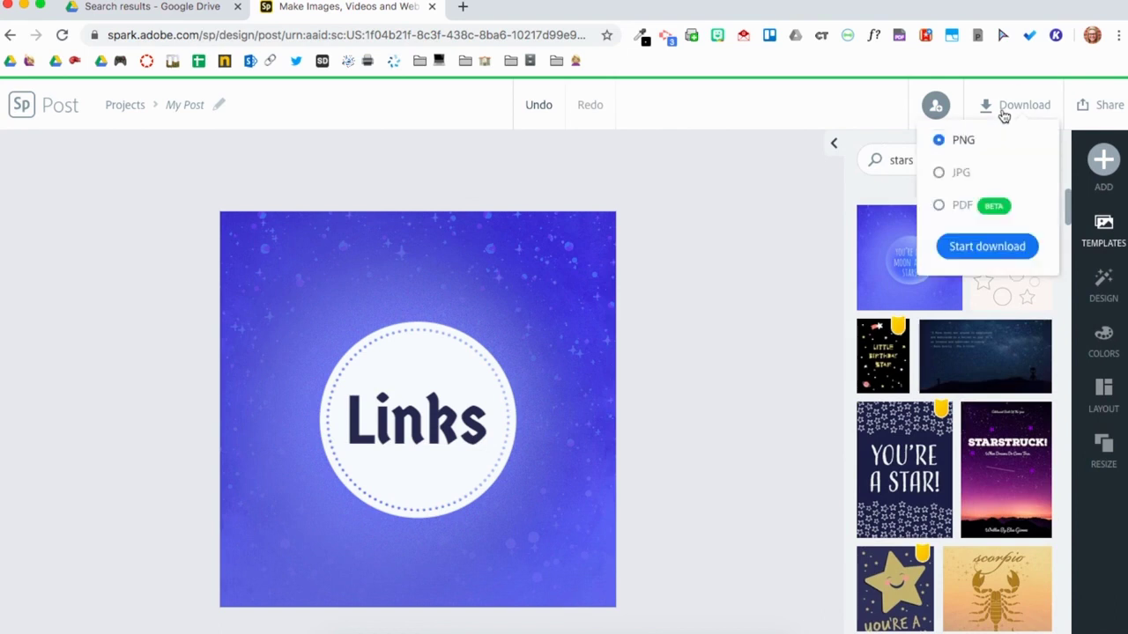
{"action": "left_click", "coordinate": [967, 251]}
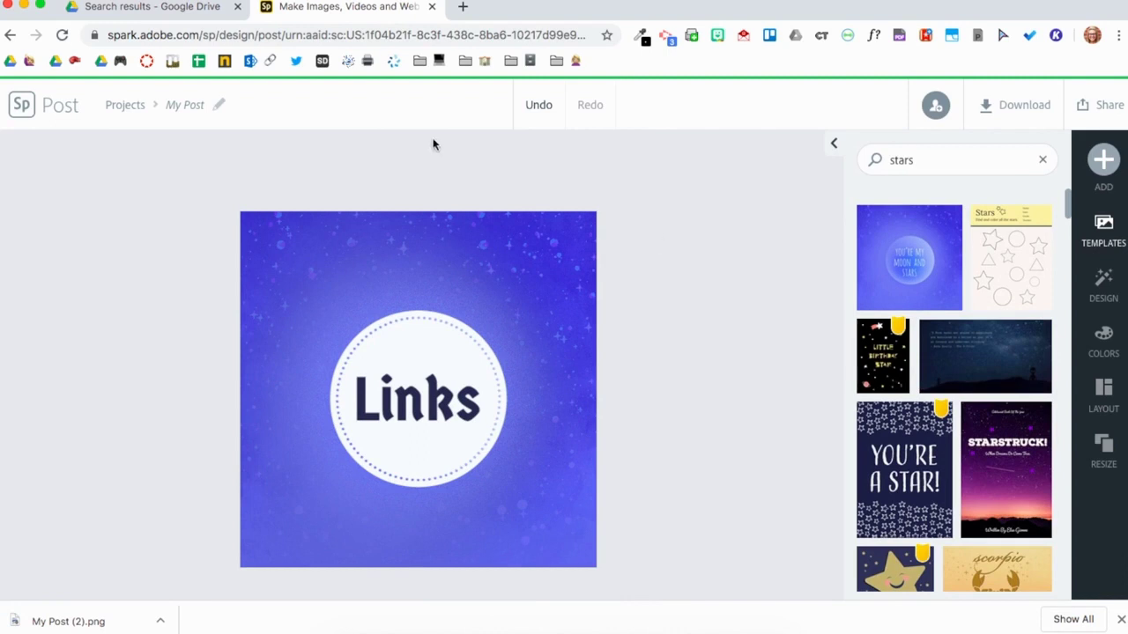
Rename the project from 'My Post' to 'Links'
{"action": "left_click", "coordinate": [191, 106]}
{"action": "type", "text": "Link"}
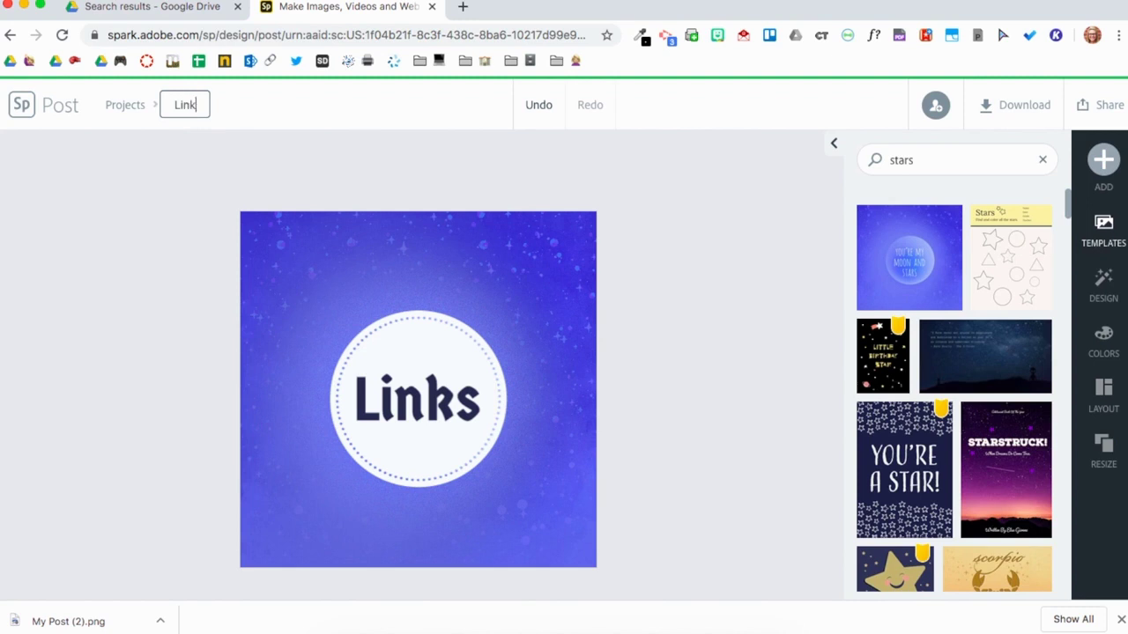
{"action": "type", "text": "s"}
{"action": "key", "text": "Return"}
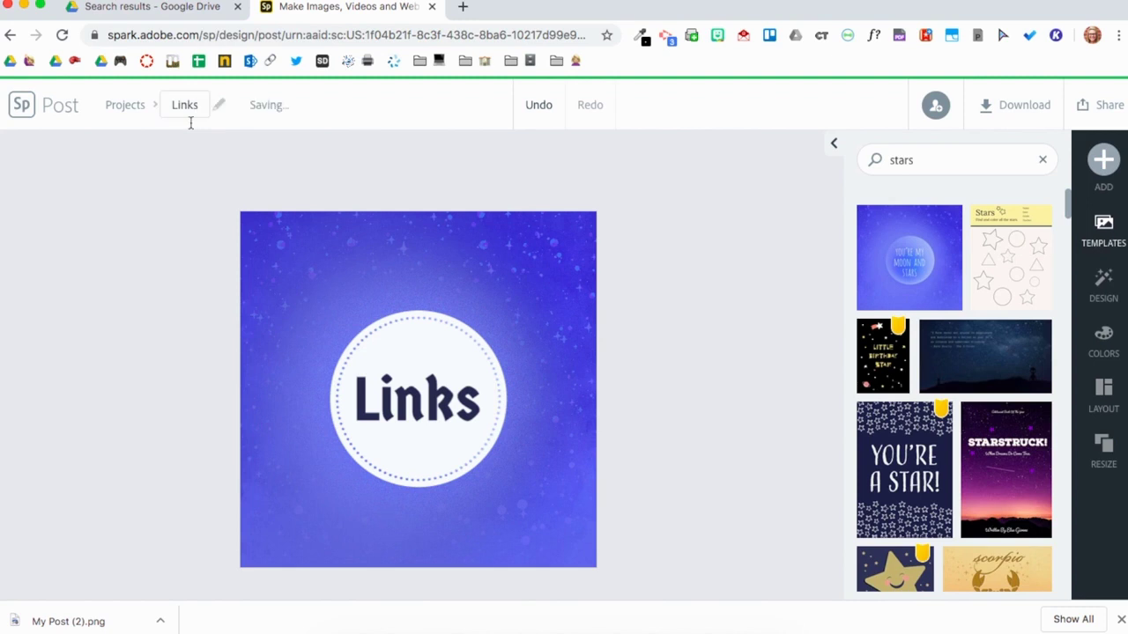
Duplicate the Links project from the Projects list and name the copy 'Modules'
{"action": "left_click", "coordinate": [128, 108]}
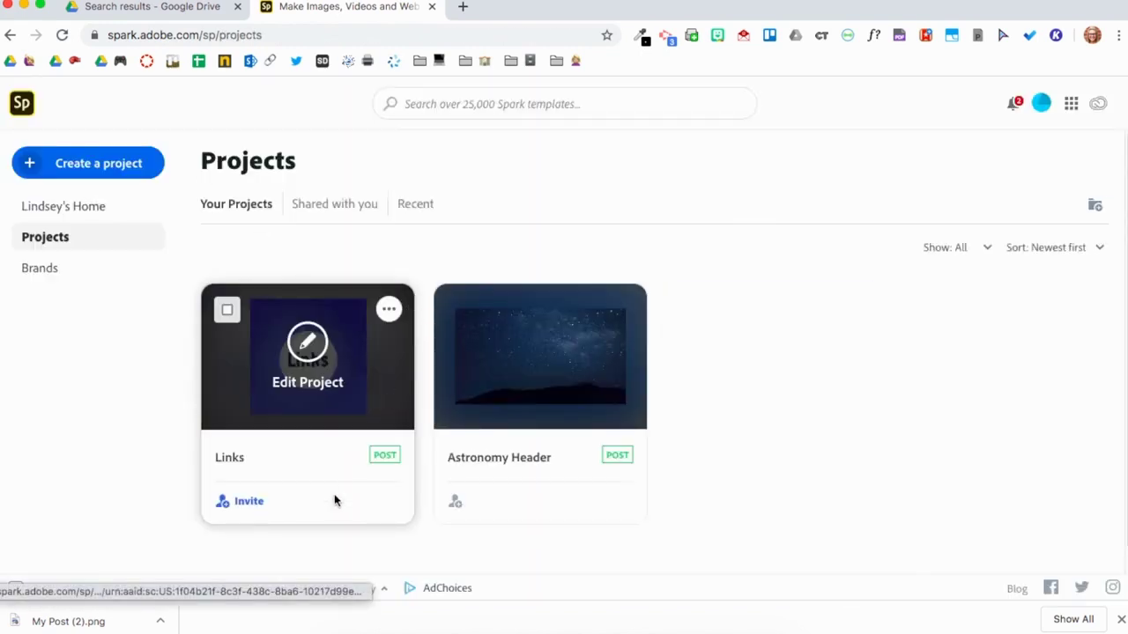
{"action": "left_click", "coordinate": [314, 445]}
{"action": "left_click", "coordinate": [168, 393]}
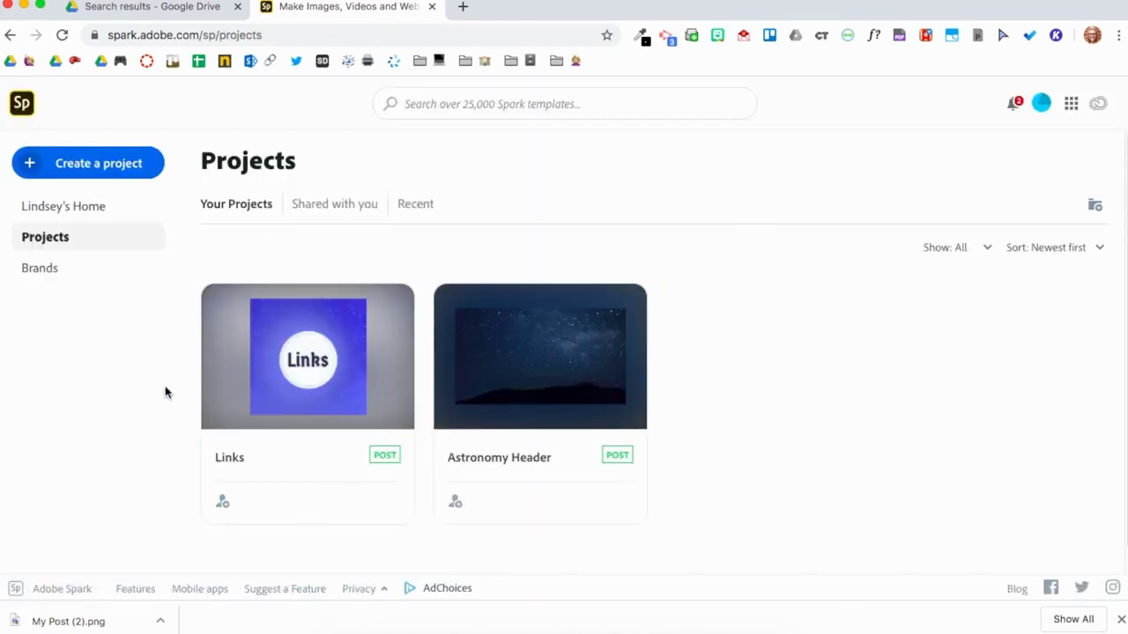
{"action": "left_click", "coordinate": [388, 312]}
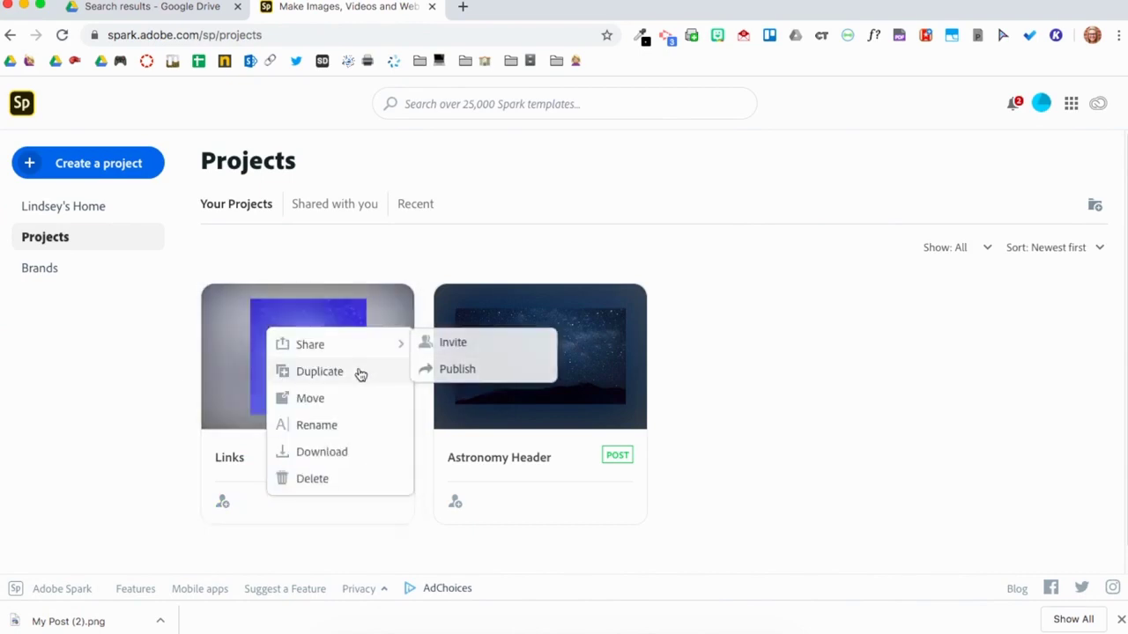
{"action": "left_click", "coordinate": [358, 372]}
{"action": "key", "text": "BackSpace"}
{"action": "key", "text": "BackSpace"}
{"action": "key", "text": "BackSpace"}
{"action": "key", "text": "BackSpace"}
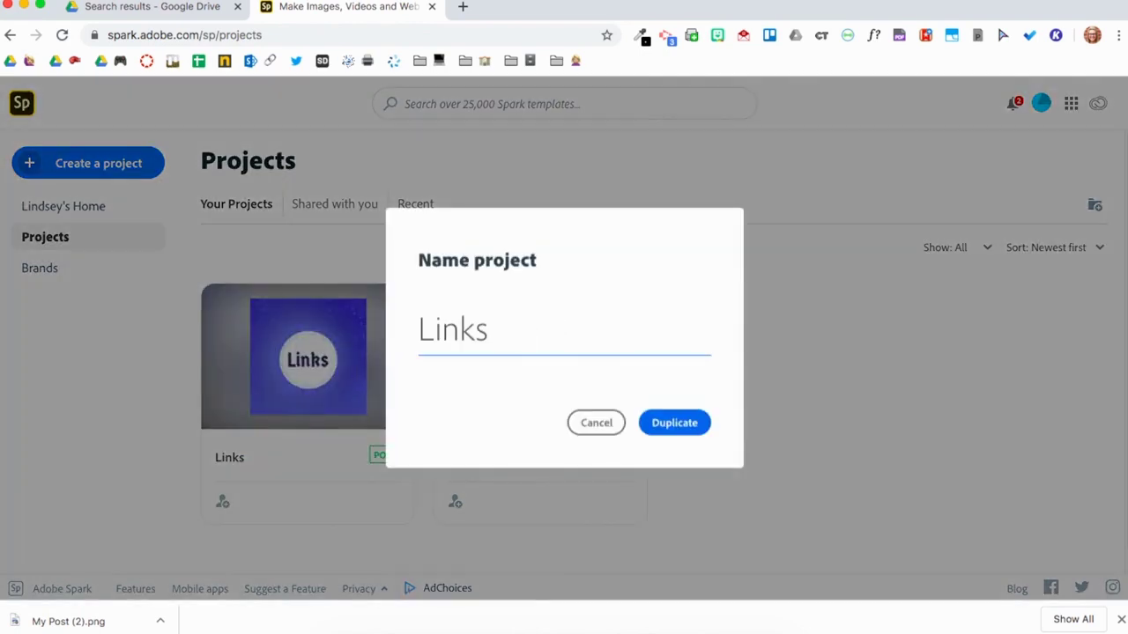
{"action": "key", "text": "BackSpace"}
{"action": "key", "text": "BackSpace"}
{"action": "key", "text": "BackSpace"}
{"action": "type", "text": "Modul"}
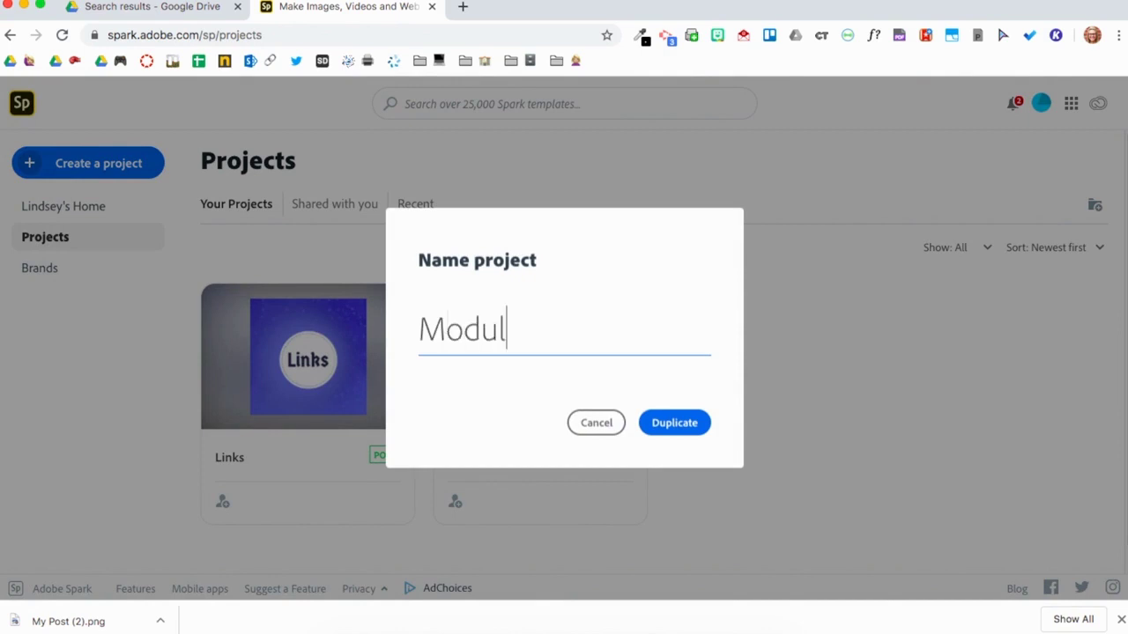
{"action": "type", "text": "es"}
{"action": "key", "text": "Return"}
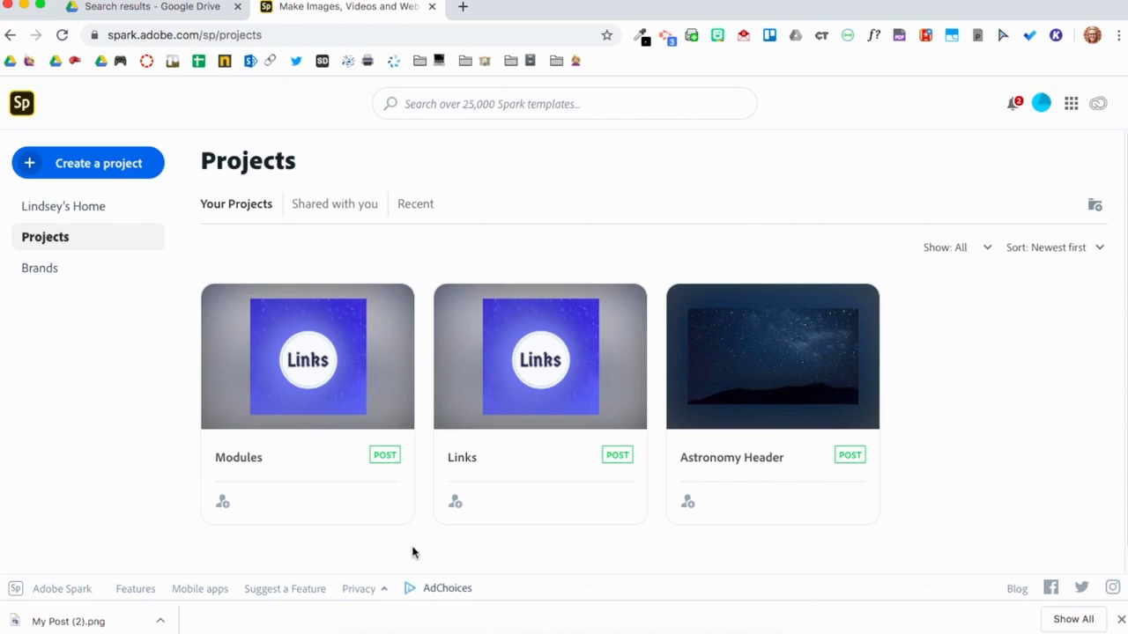
{"action": "mouse_move", "coordinate": [262, 479]}
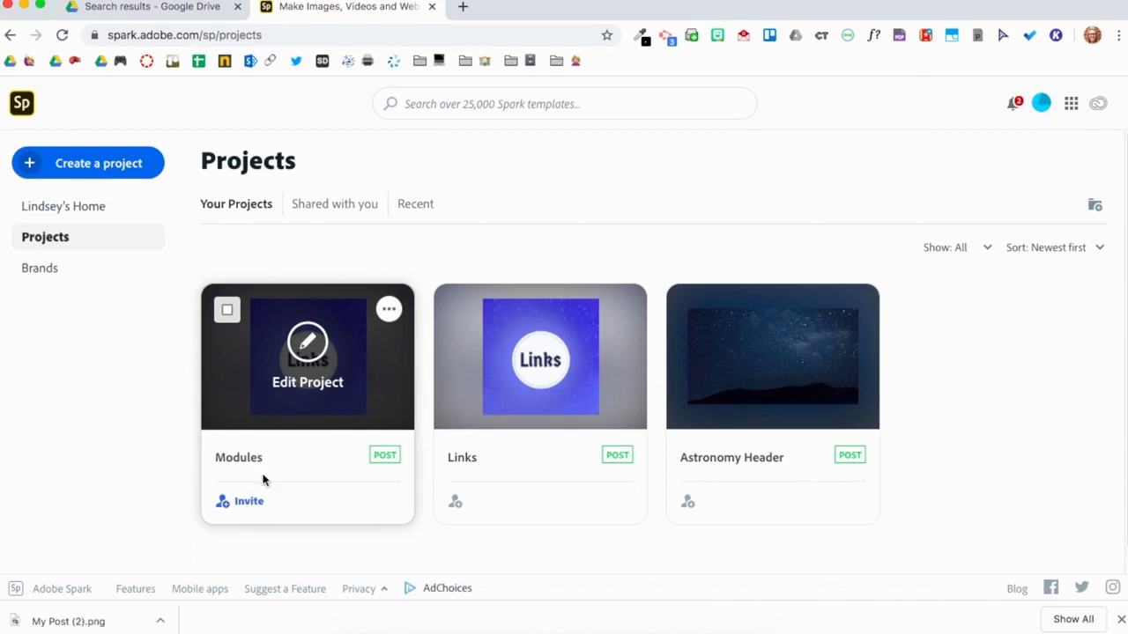
In the Modules project, change the button text from 'Links' to 'Modules', then return to Projects
{"action": "left_click", "coordinate": [308, 347]}
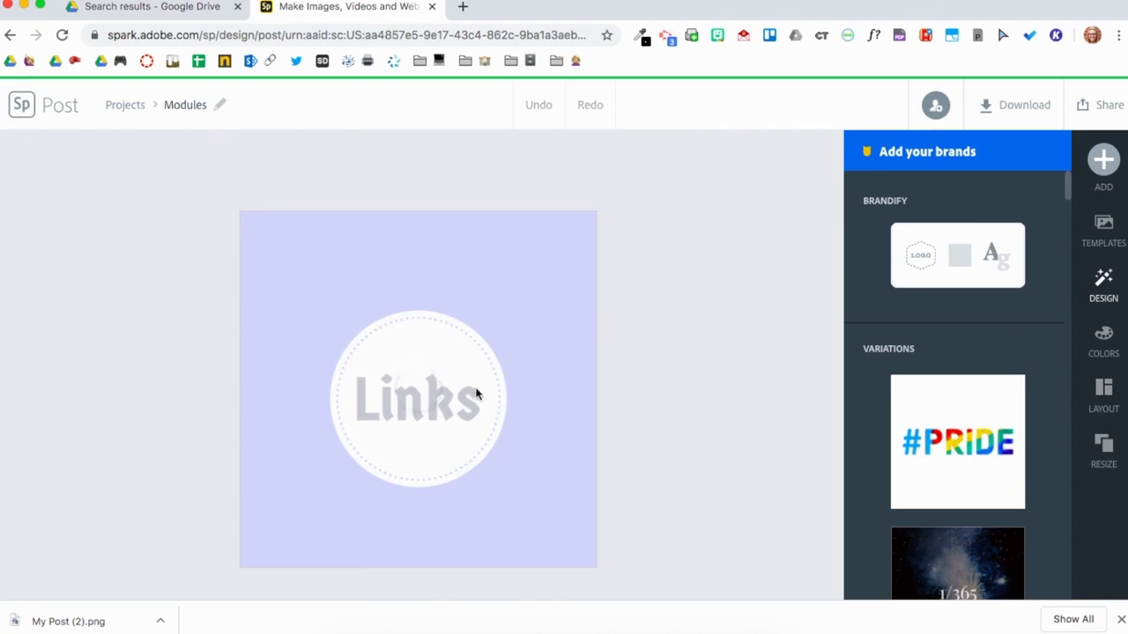
{"action": "left_click", "coordinate": [475, 407]}
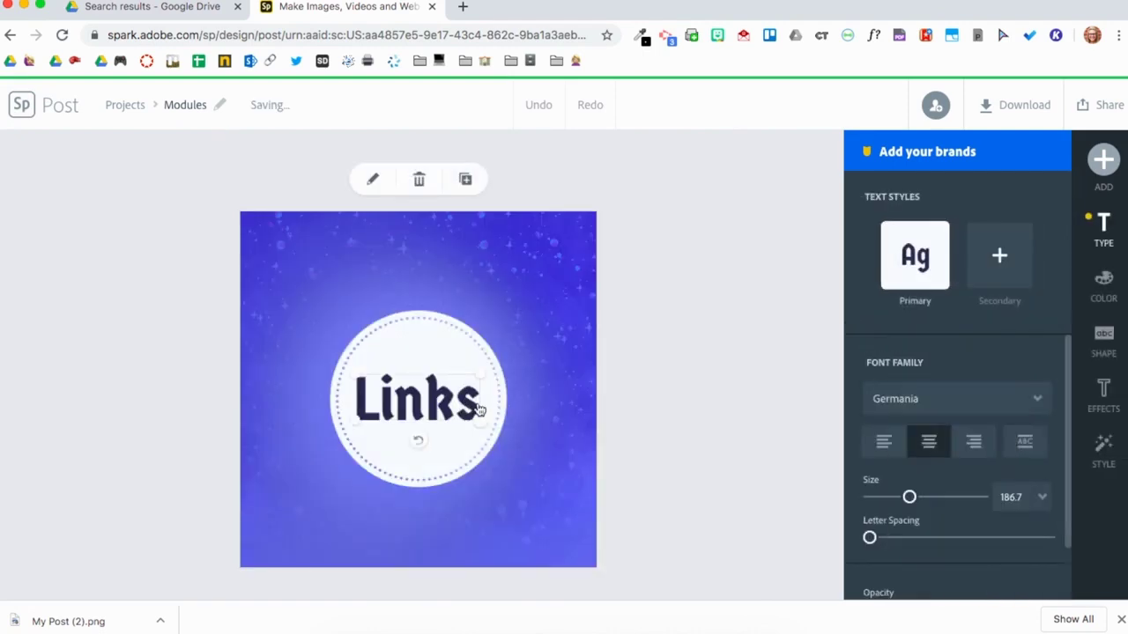
{"action": "double_click", "coordinate": [459, 404]}
{"action": "key", "text": "BackSpace"}
{"action": "key", "text": "BackSpace"}
{"action": "key", "text": "BackSpace"}
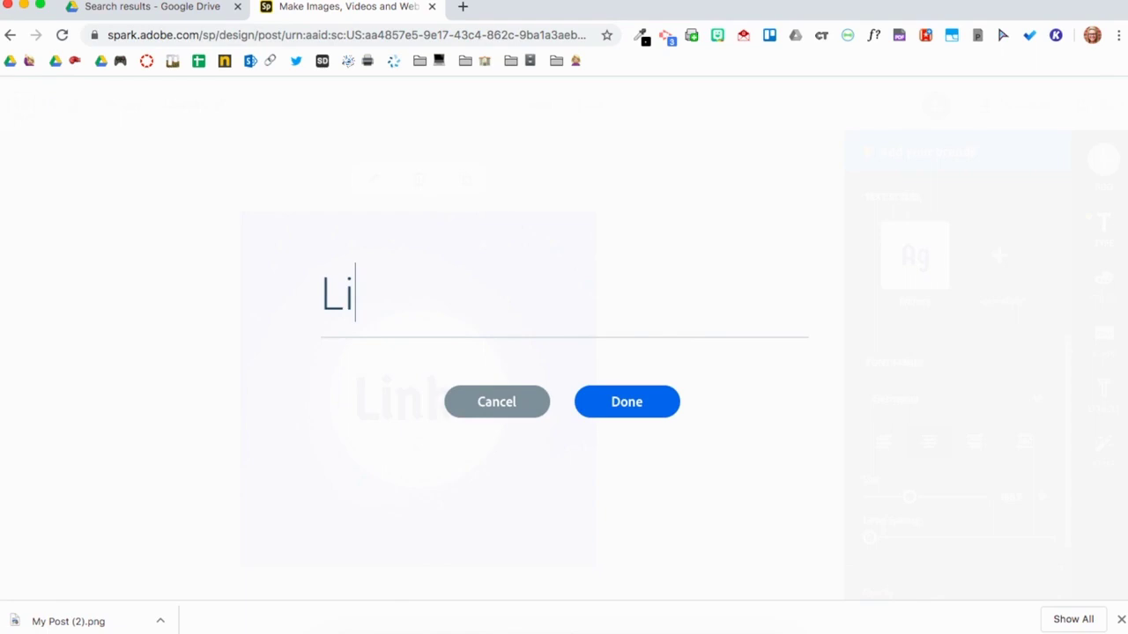
{"action": "key", "text": "BackSpace"}
{"action": "key", "text": "BackSpace"}
{"action": "type", "text": "Modules"}
{"action": "key", "text": "Return"}
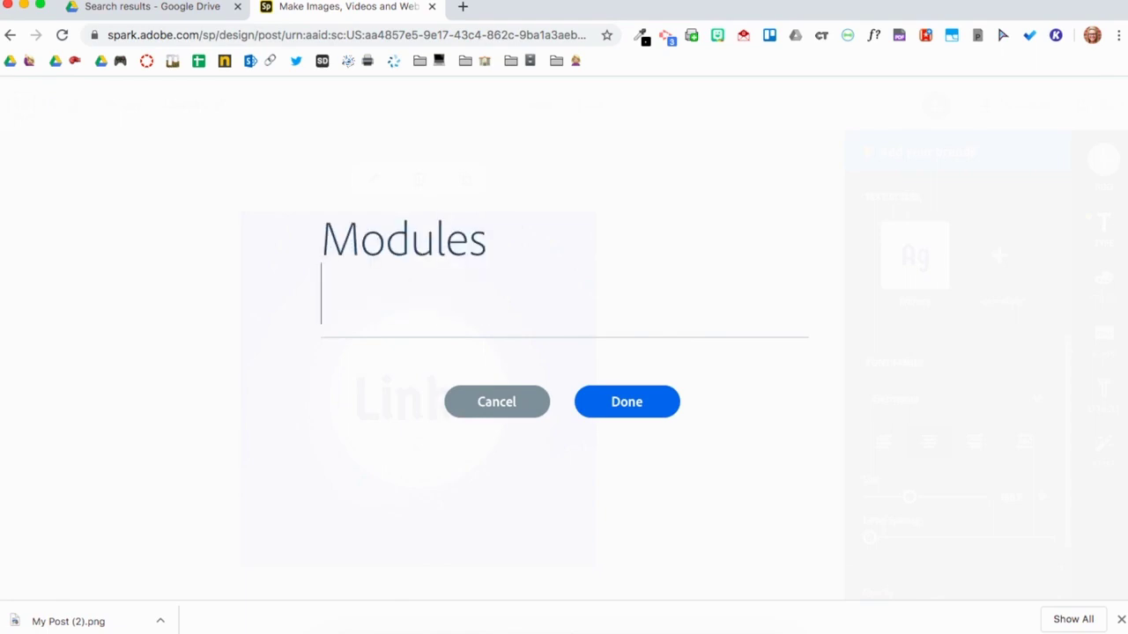
{"action": "key", "text": "BackSpace"}
{"action": "left_click", "coordinate": [624, 411]}
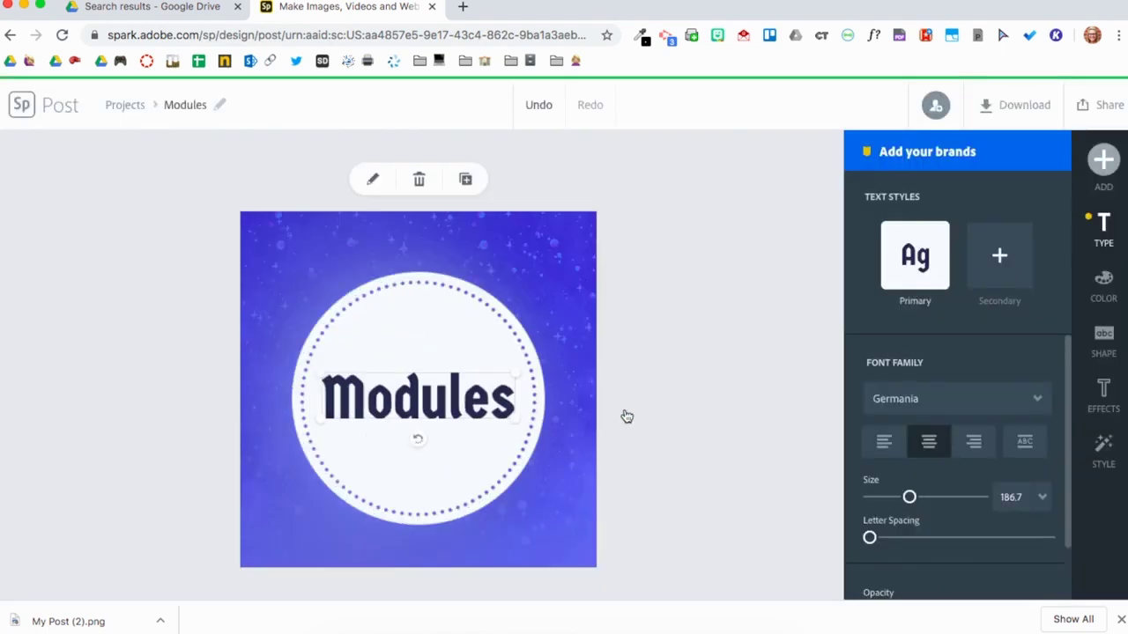
{"action": "left_click", "coordinate": [127, 105]}
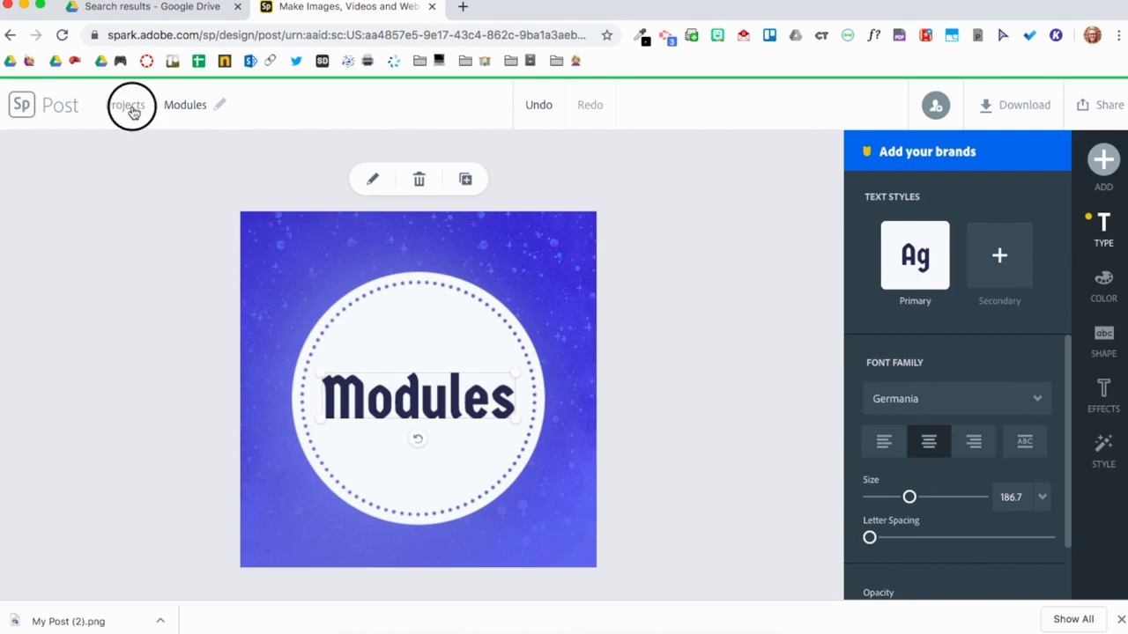